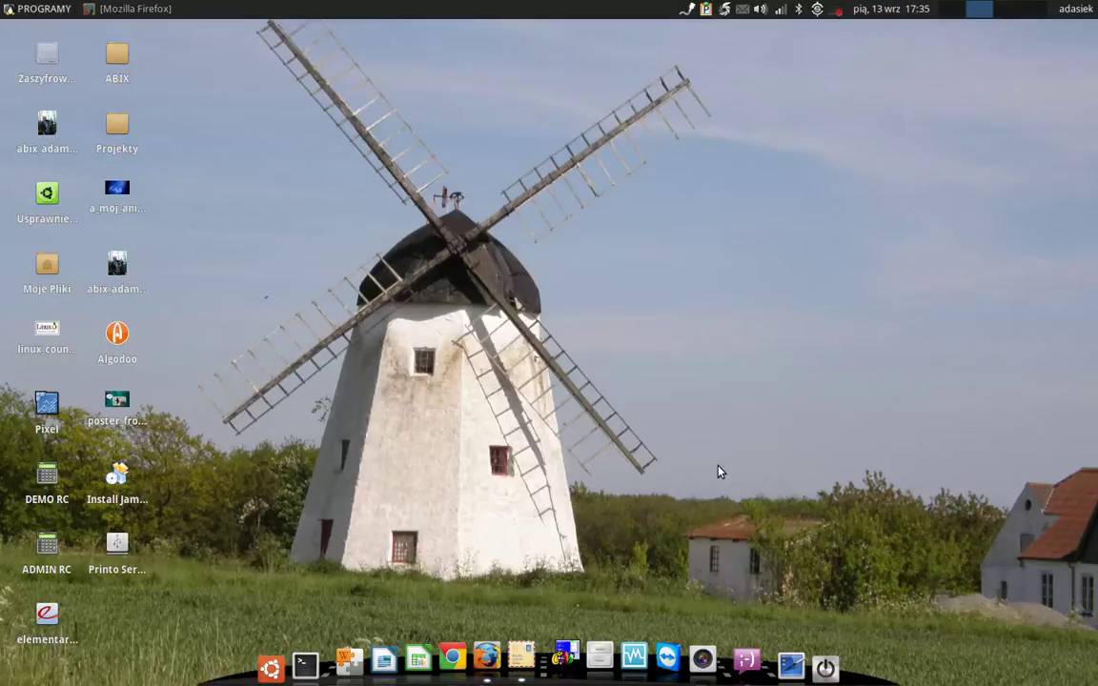
Launch Mozilla Firefox from the bottom dock of the XFCE desktop.
left_click(486, 656)
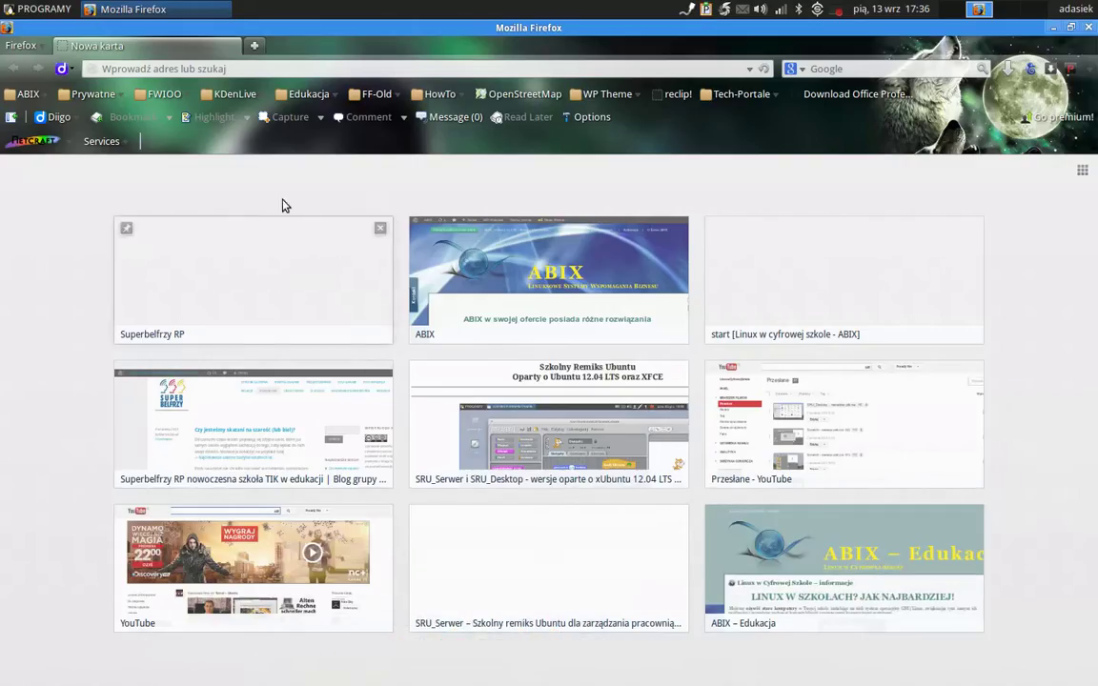
Go to khanacademy.org/cs using the 'Computer Science | Khan Academy' address suggestion.
left_click(242, 68)
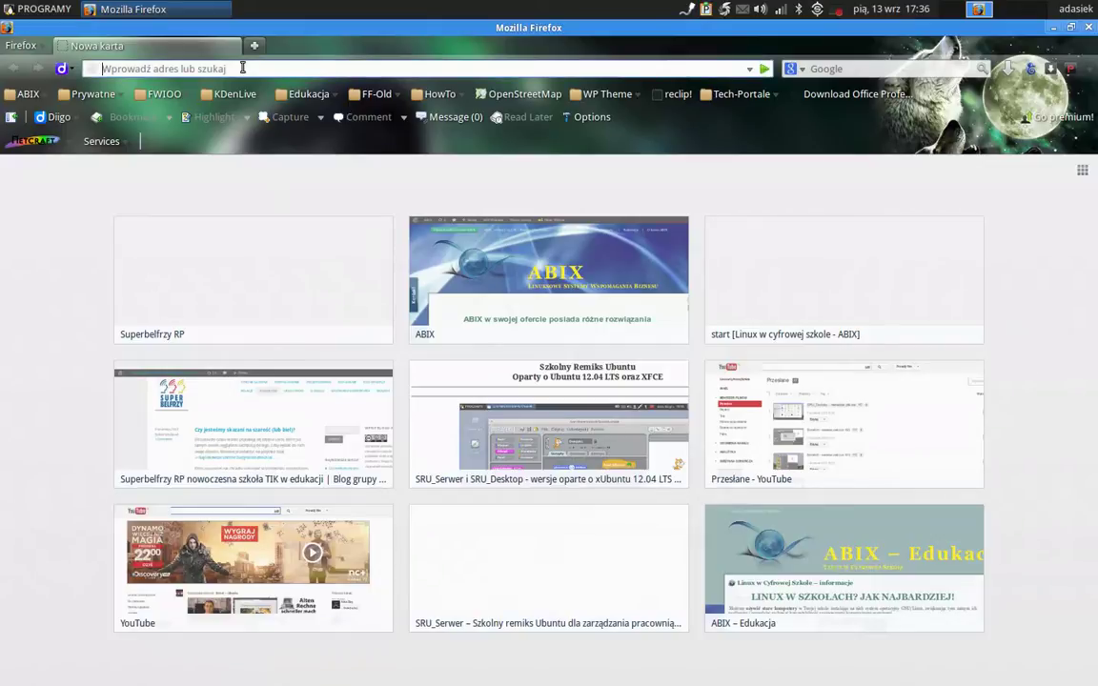
type("ww")
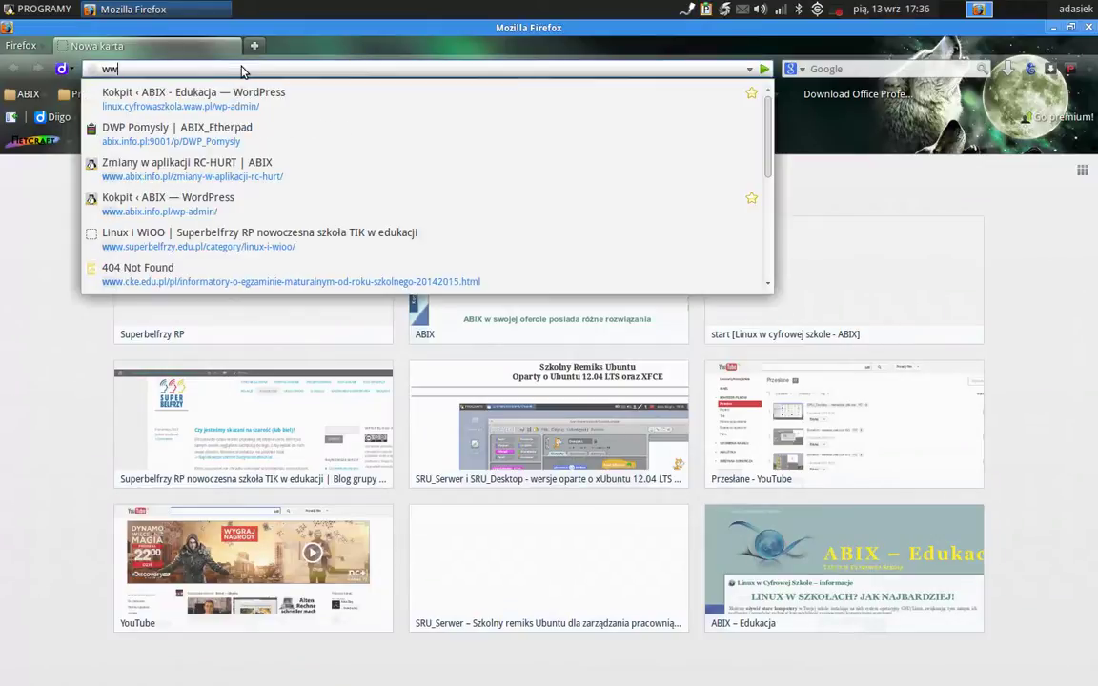
type("w.khanacademy.org/")
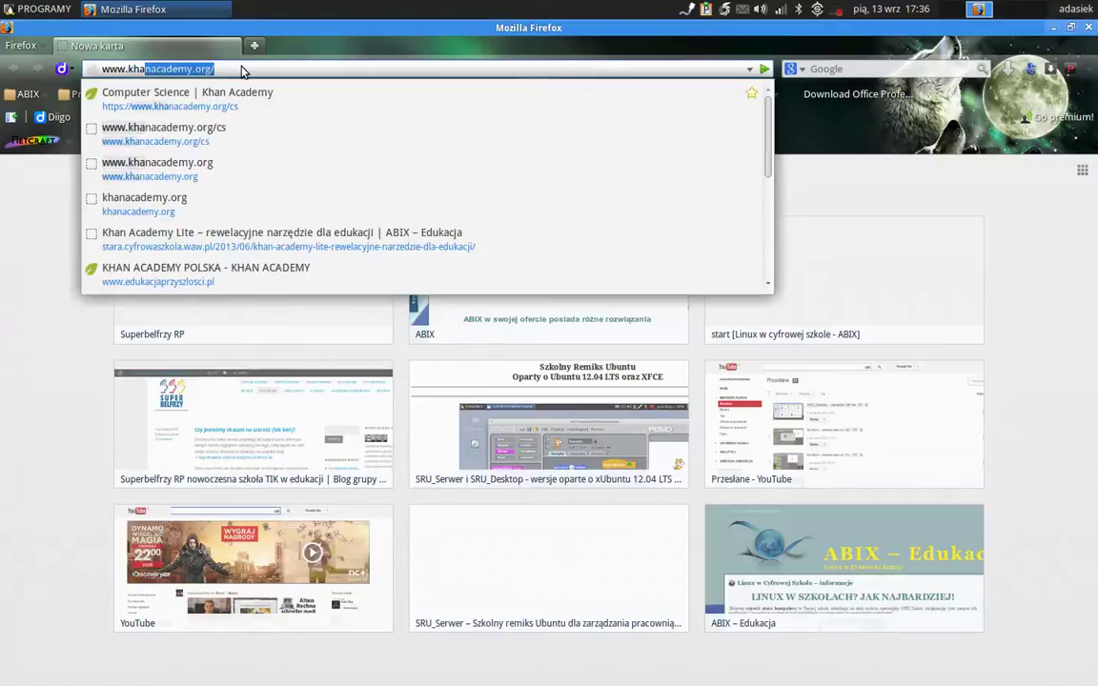
key("Down")
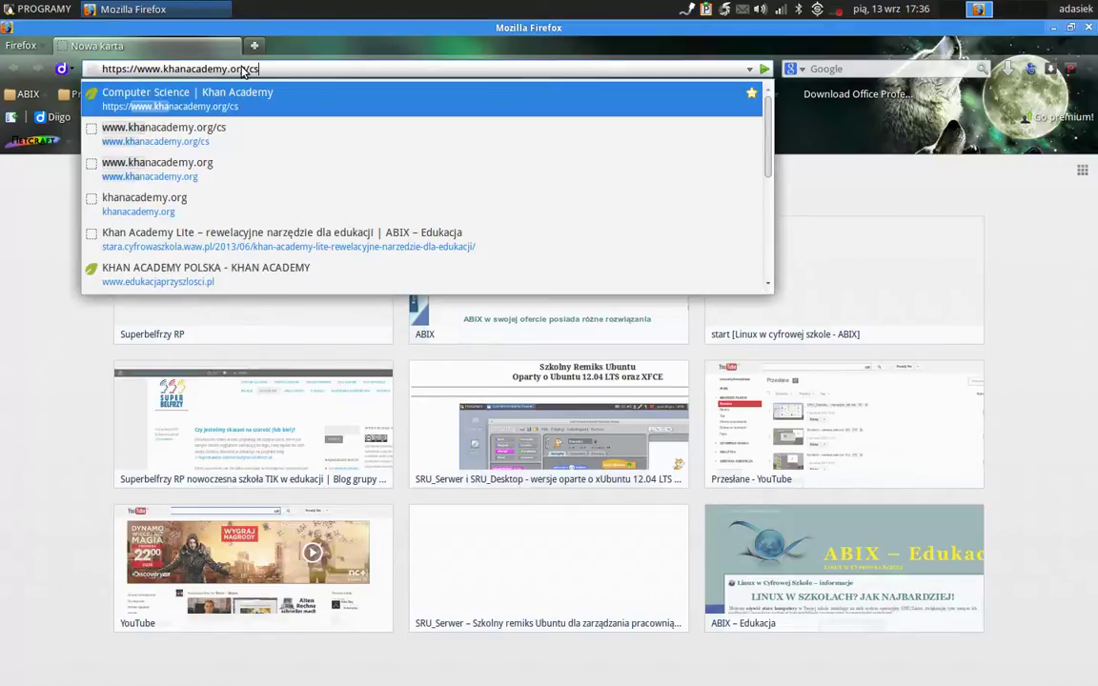
left_click(302, 68)
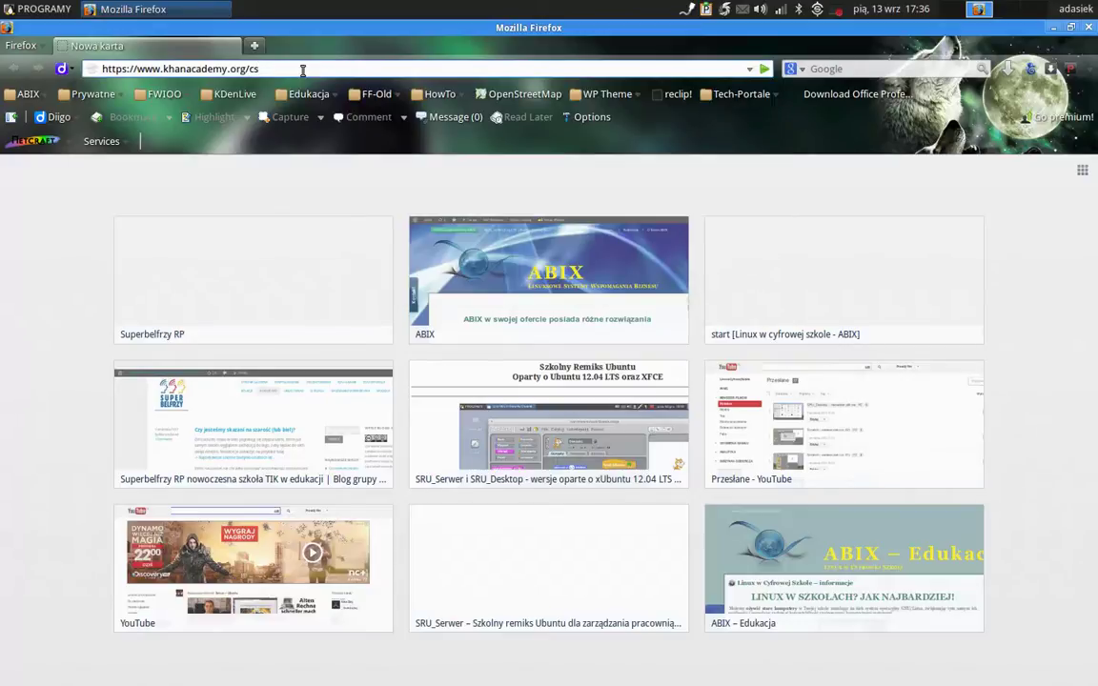
key("Return")
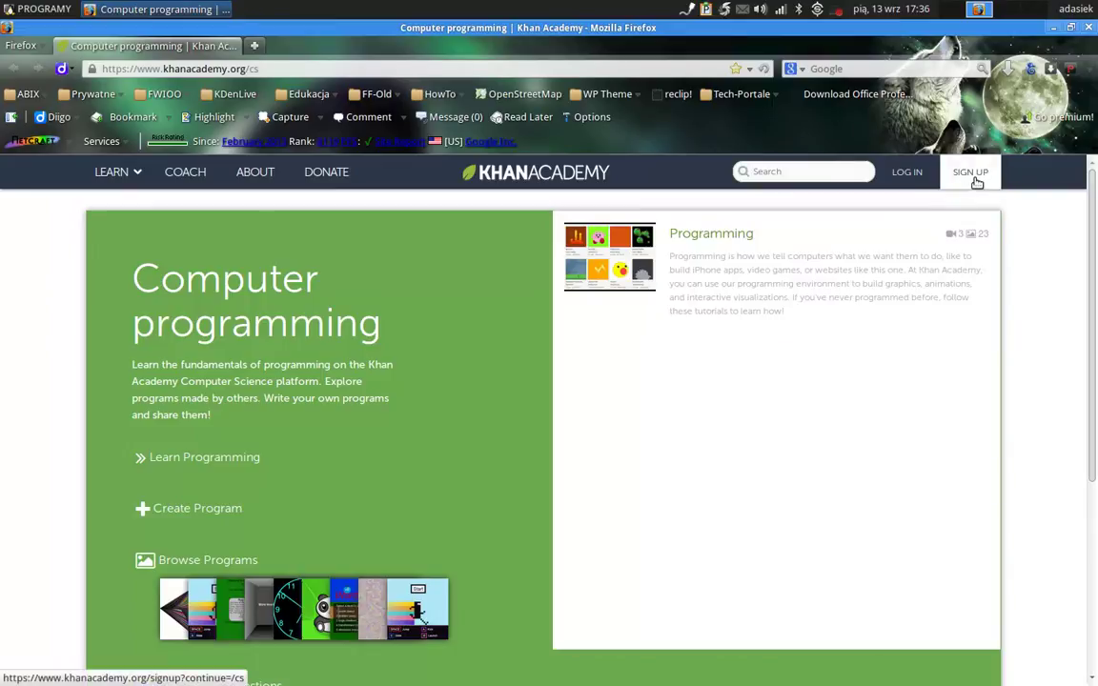
Open the Khan Academy sign-up page from the top navigation bar.
left_click(976, 182)
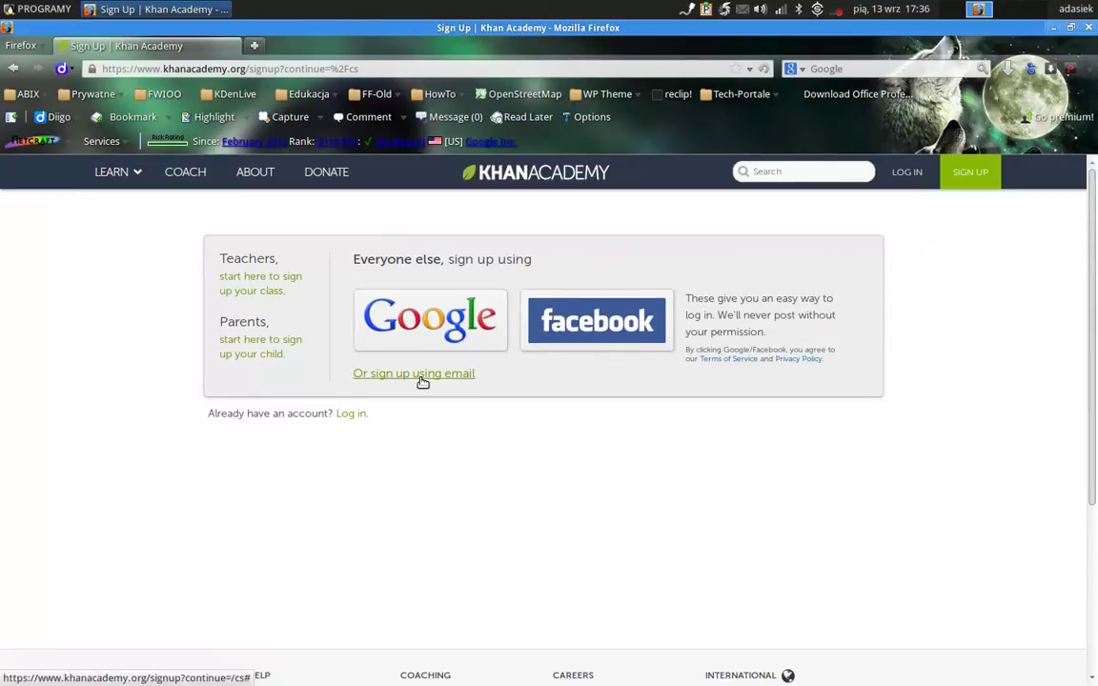
Open the email sign-up form and enter the user's first name, last name and e-mail address.
left_click(423, 375)
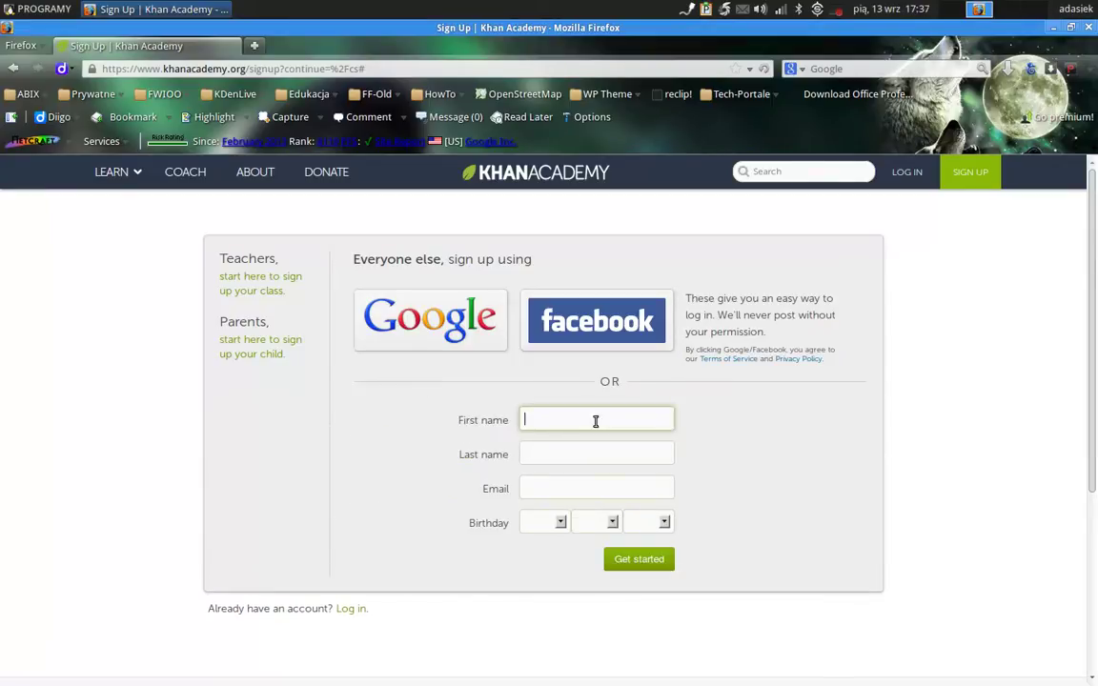
key("Tab")
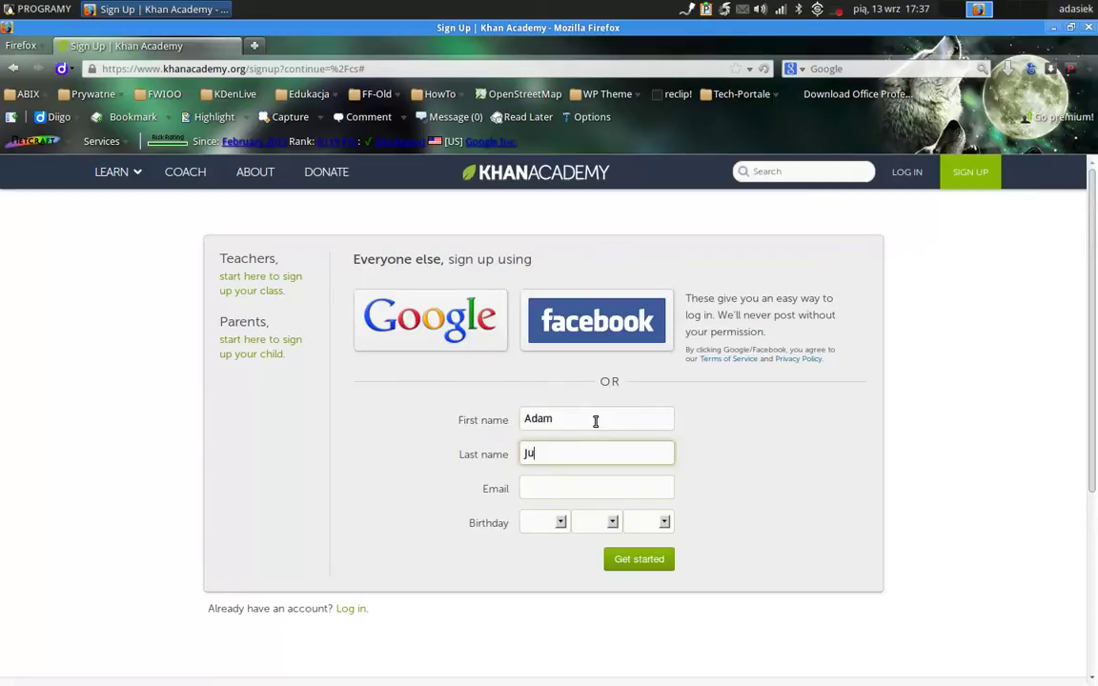
key("Tab")
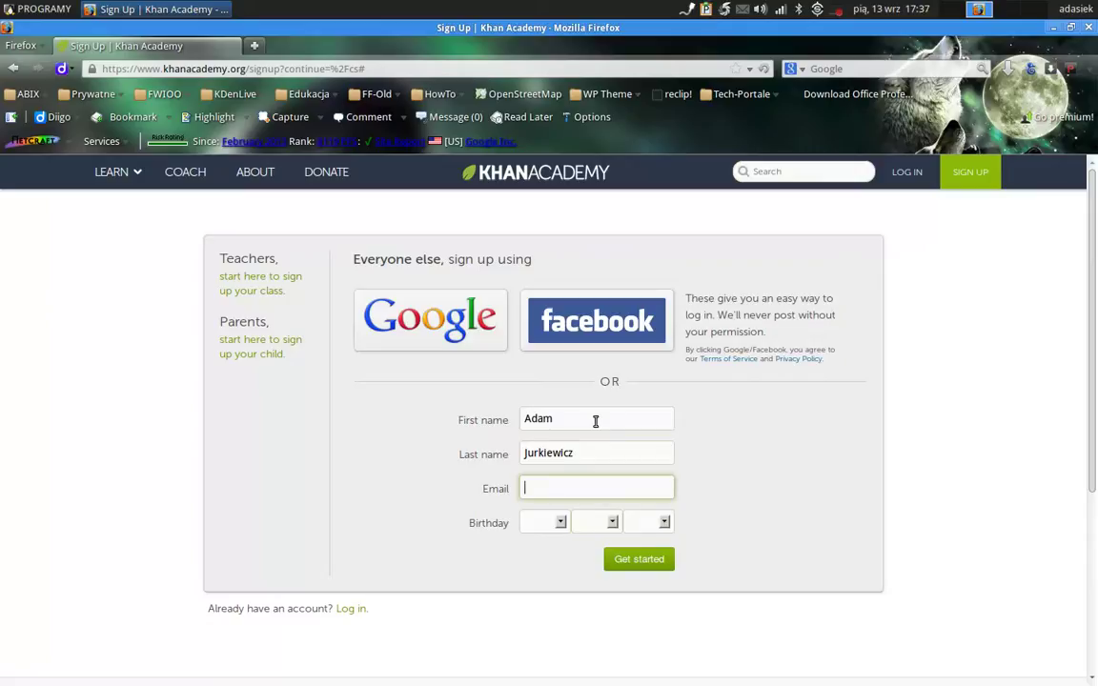
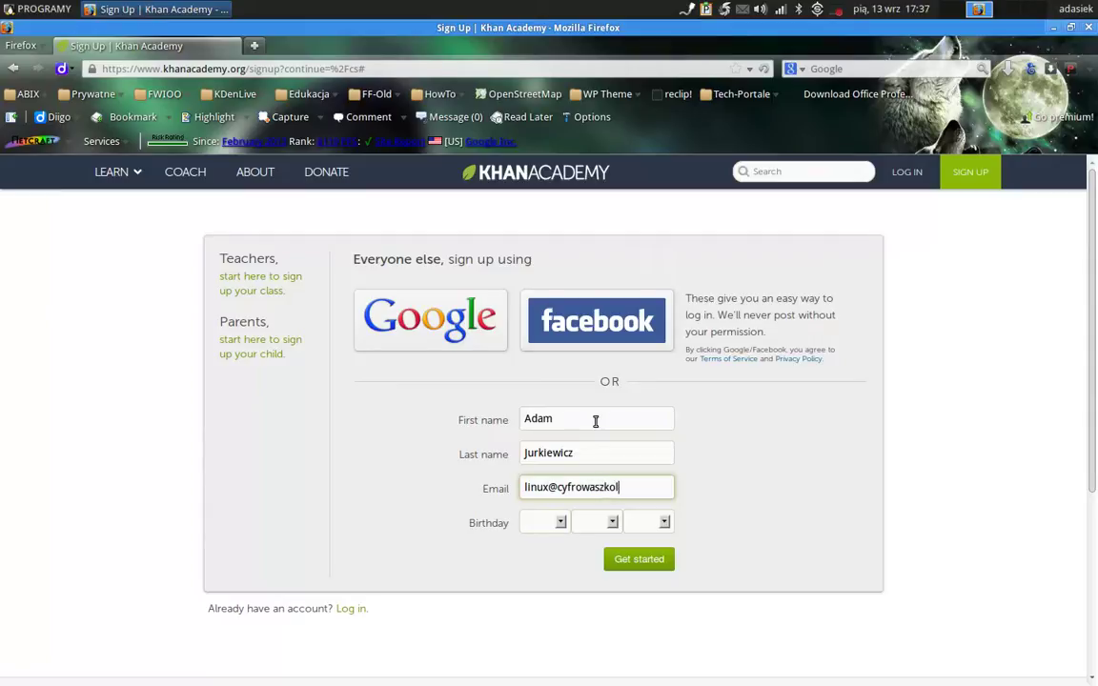
left_click(560, 522)
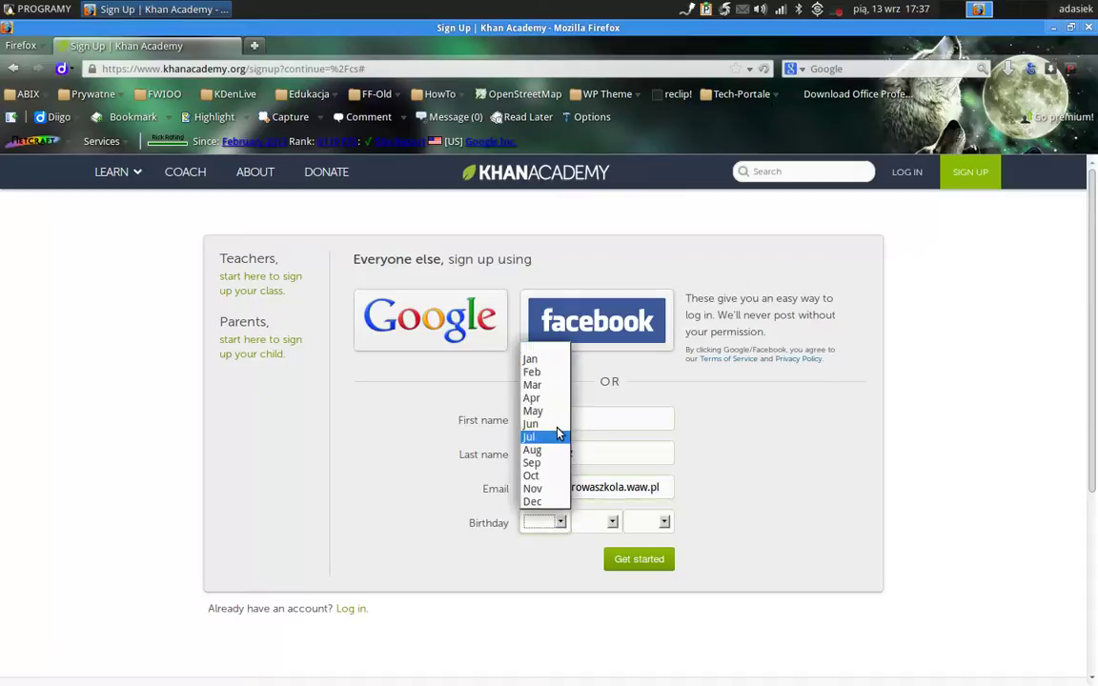
left_click(559, 385)
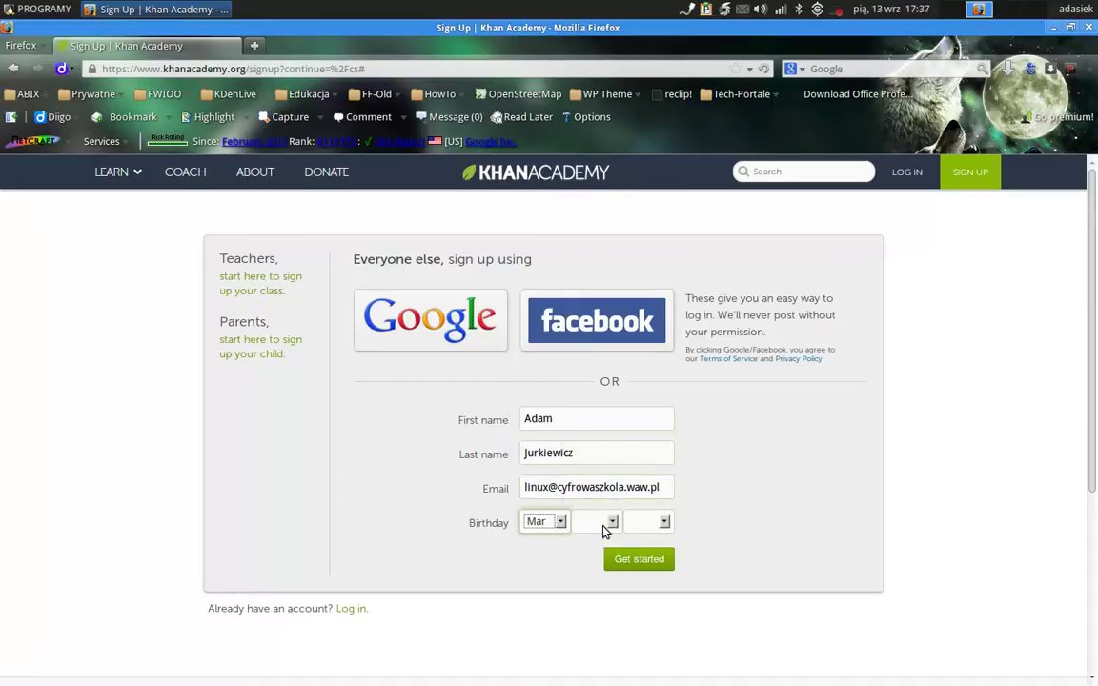
left_click(608, 522)
left_click(593, 385)
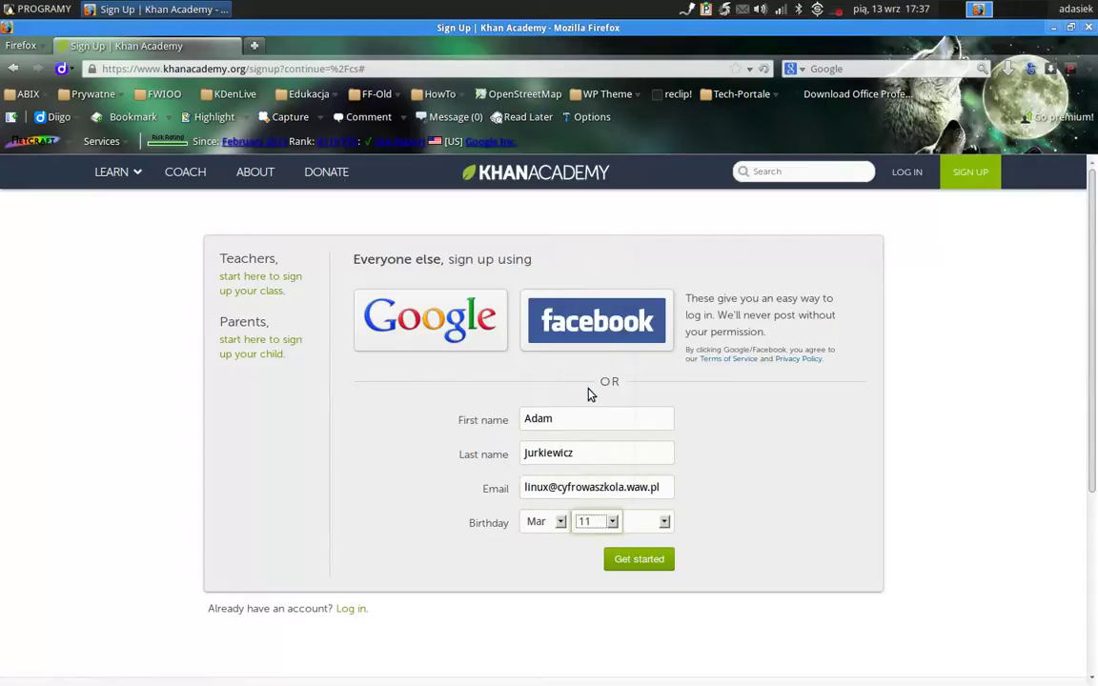
left_click(664, 525)
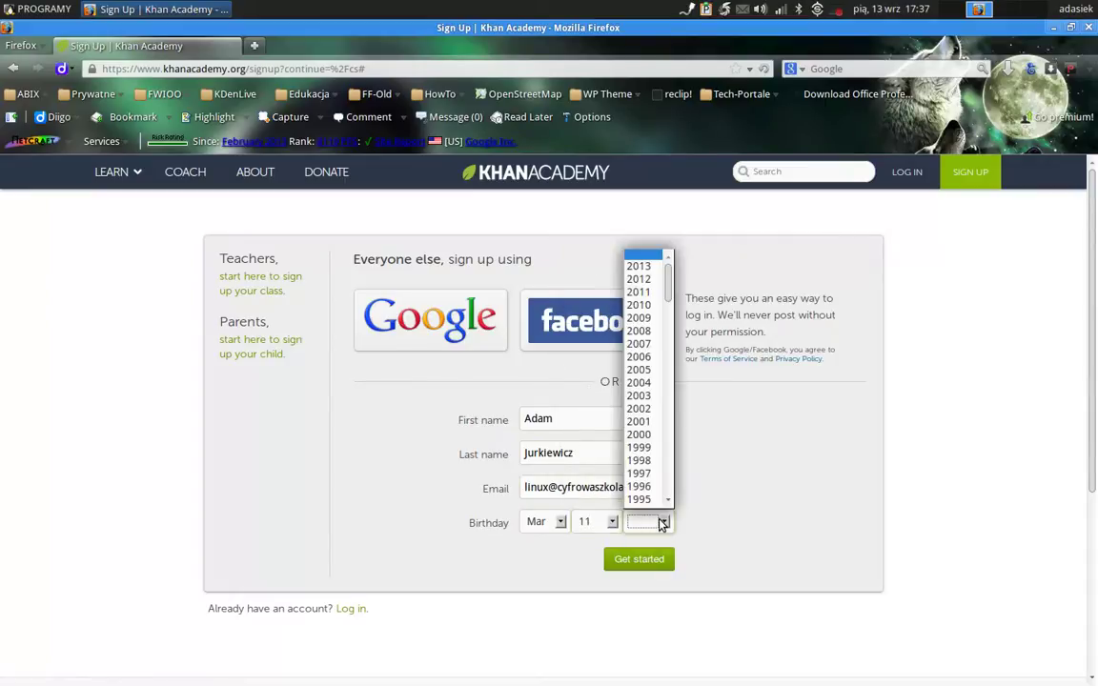
scroll(668, 503, "down", 5)
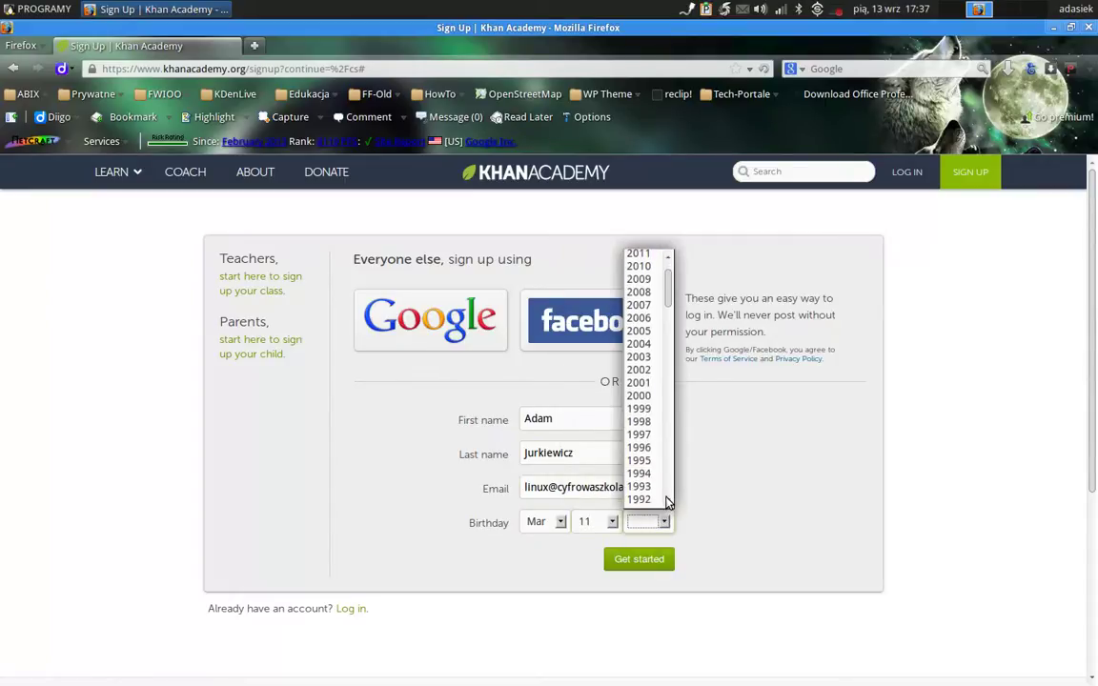
scroll(667, 503, "down", 1)
scroll(667, 503, "down", 1)
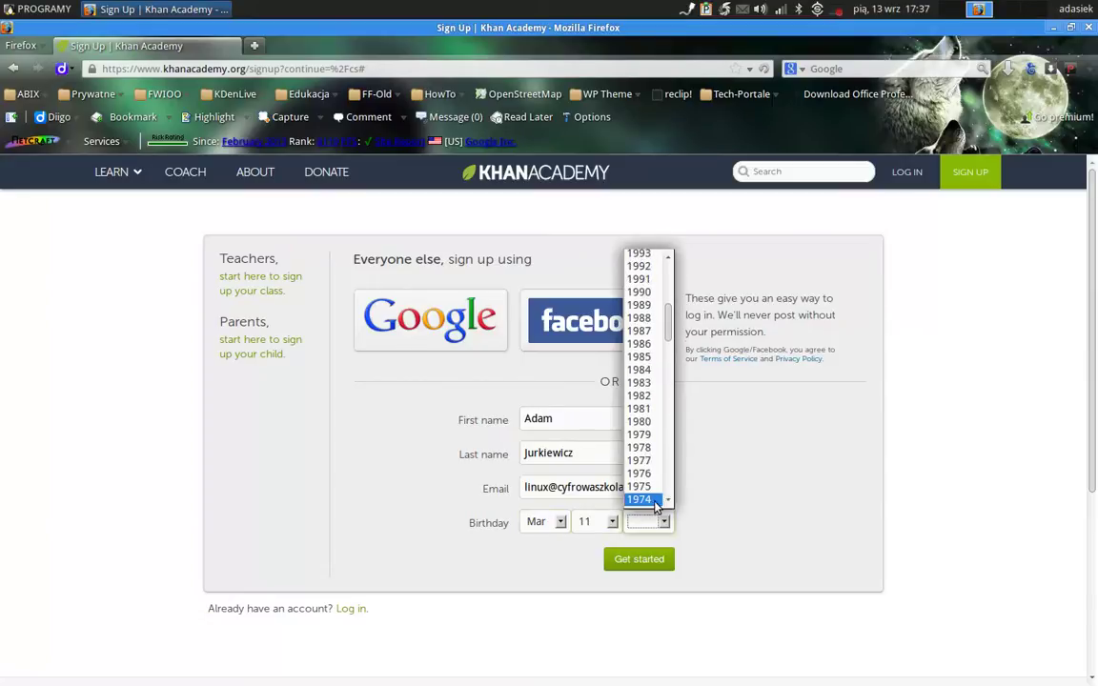
left_click(641, 499)
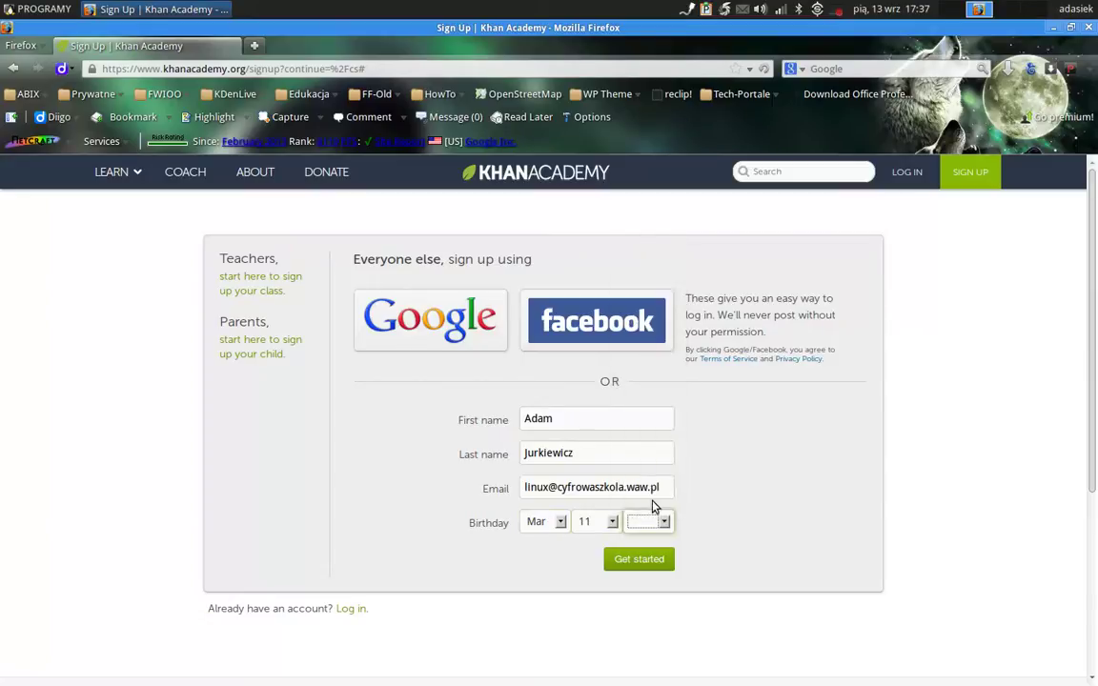
Submit the sign-up form with Get started, then switch to the confirmation e-mail.
left_click(641, 561)
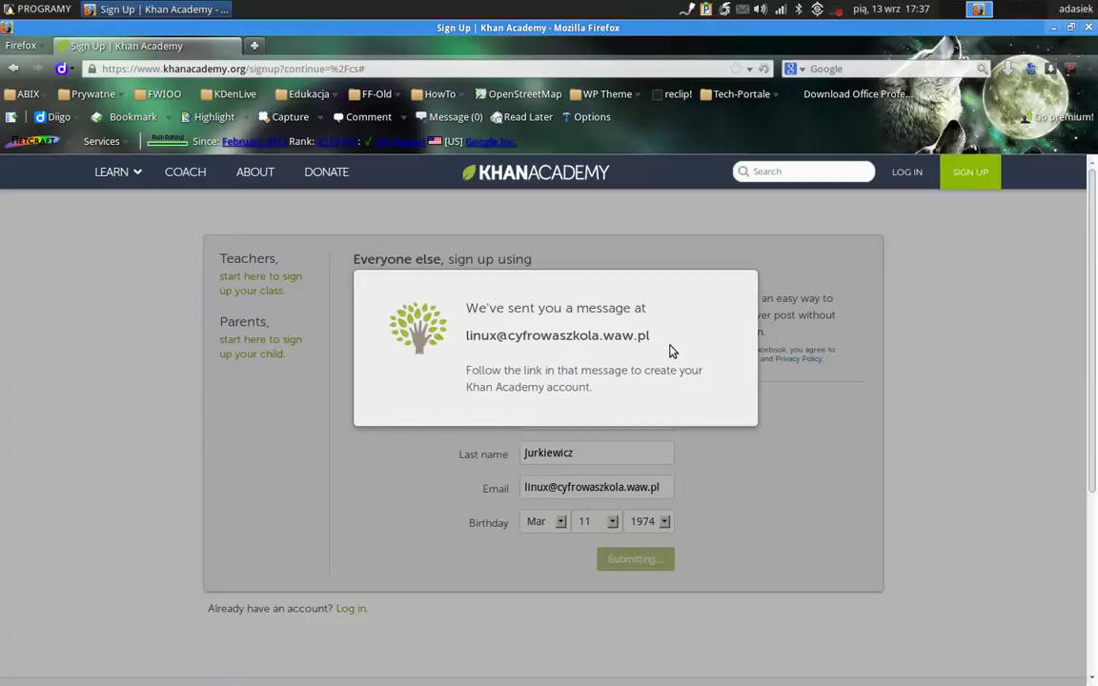
left_click(837, 10)
Open the Khan Academy confirmation e-mail and reposition its window to show the whole message.
left_click(843, 30)
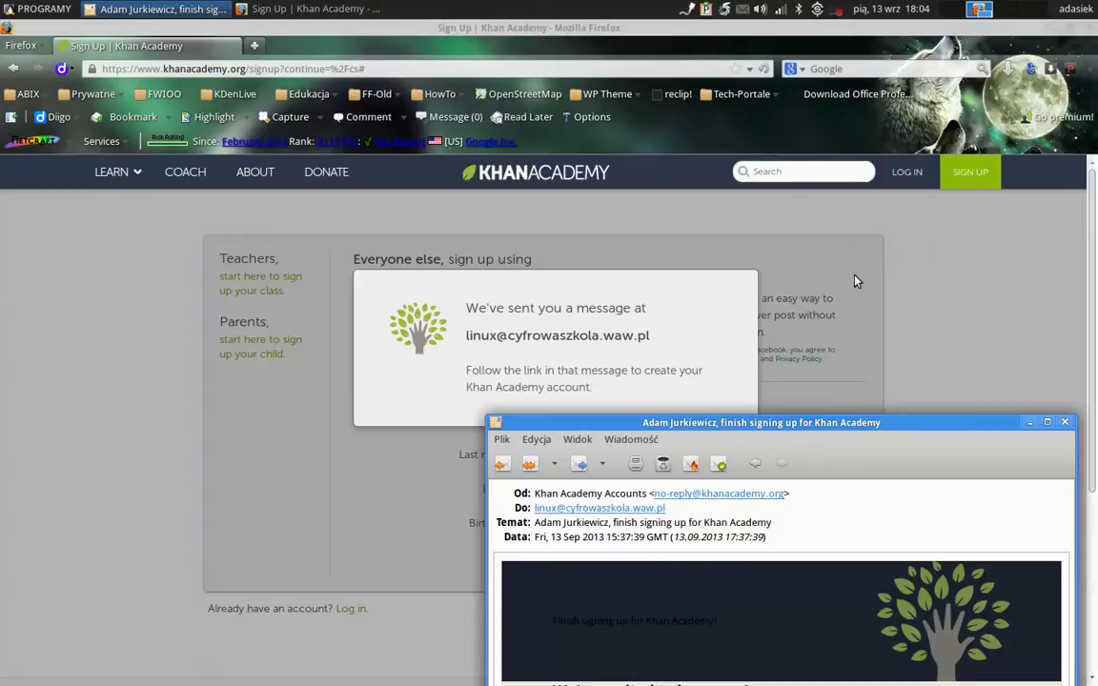
left_click_drag(898, 425, 612, 115)
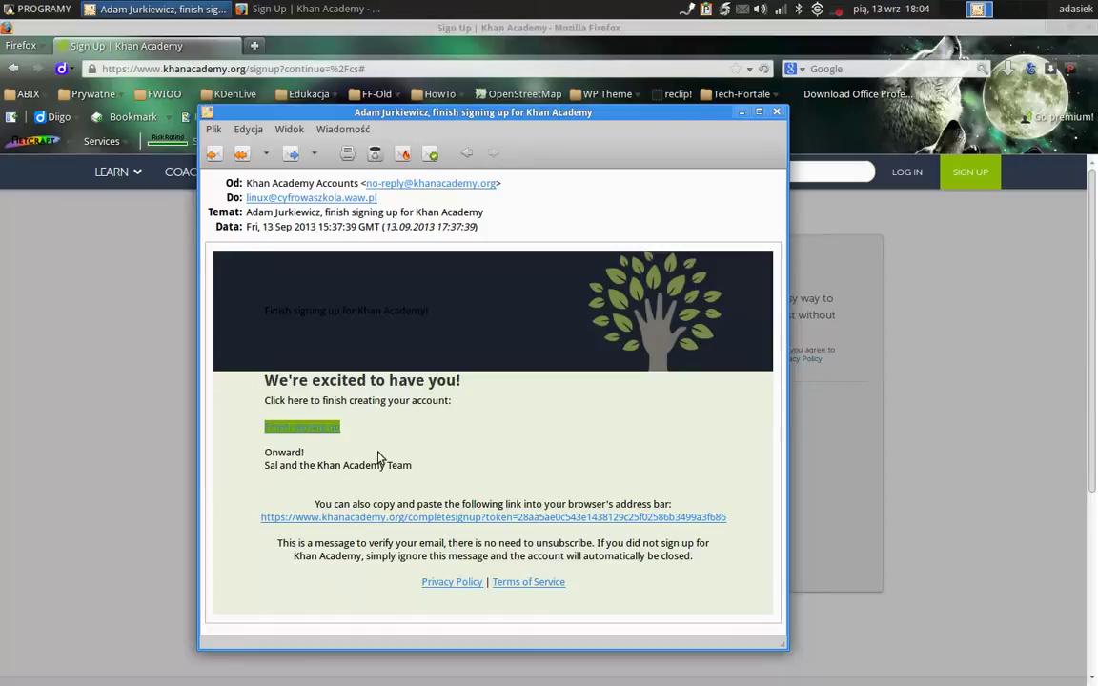
Follow the finish-signing-up link and leave the optional gender choice blank.
left_click(315, 434)
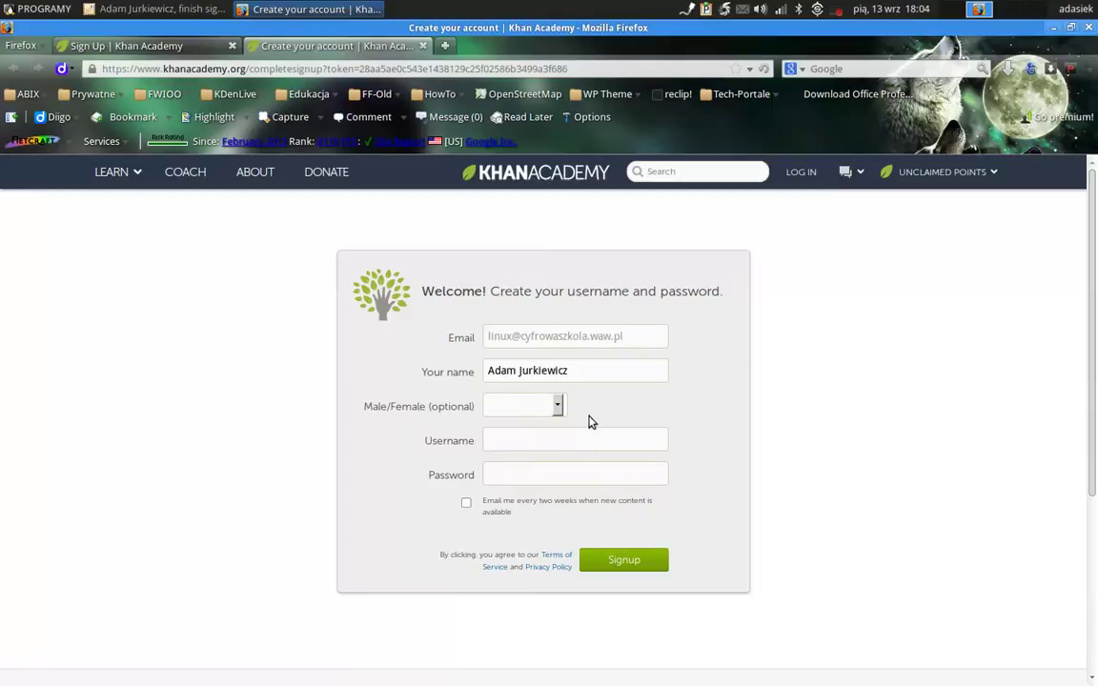
left_click(556, 412)
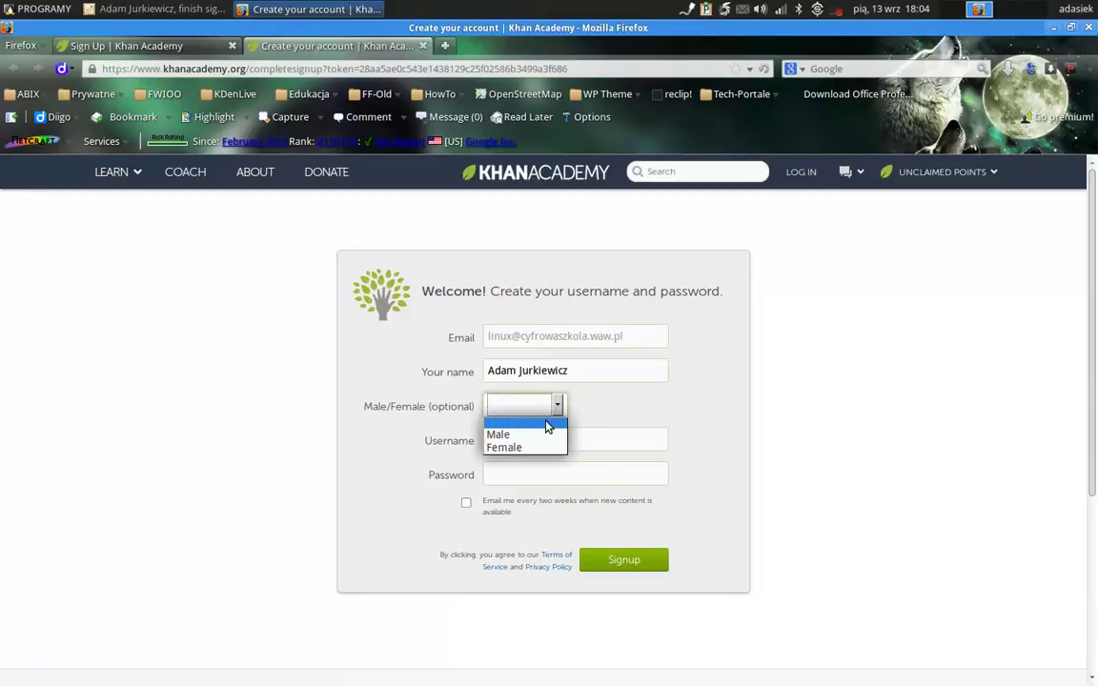
left_click(548, 429)
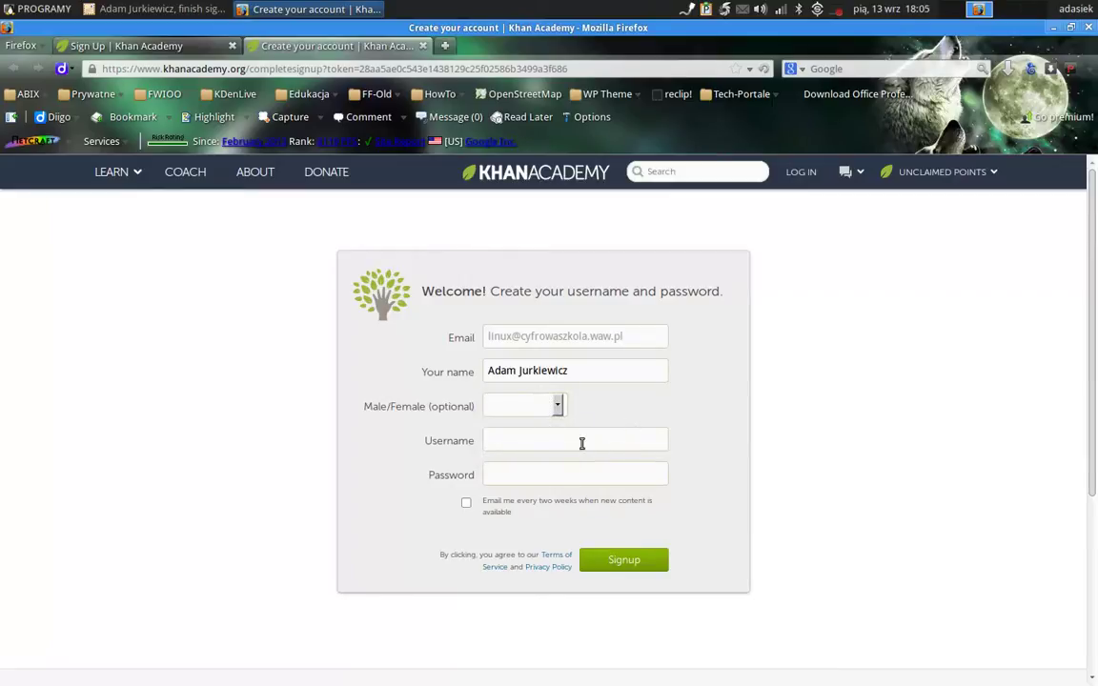
Enter a username and password, then submit the form.
left_click(541, 444)
type("adamlinux")
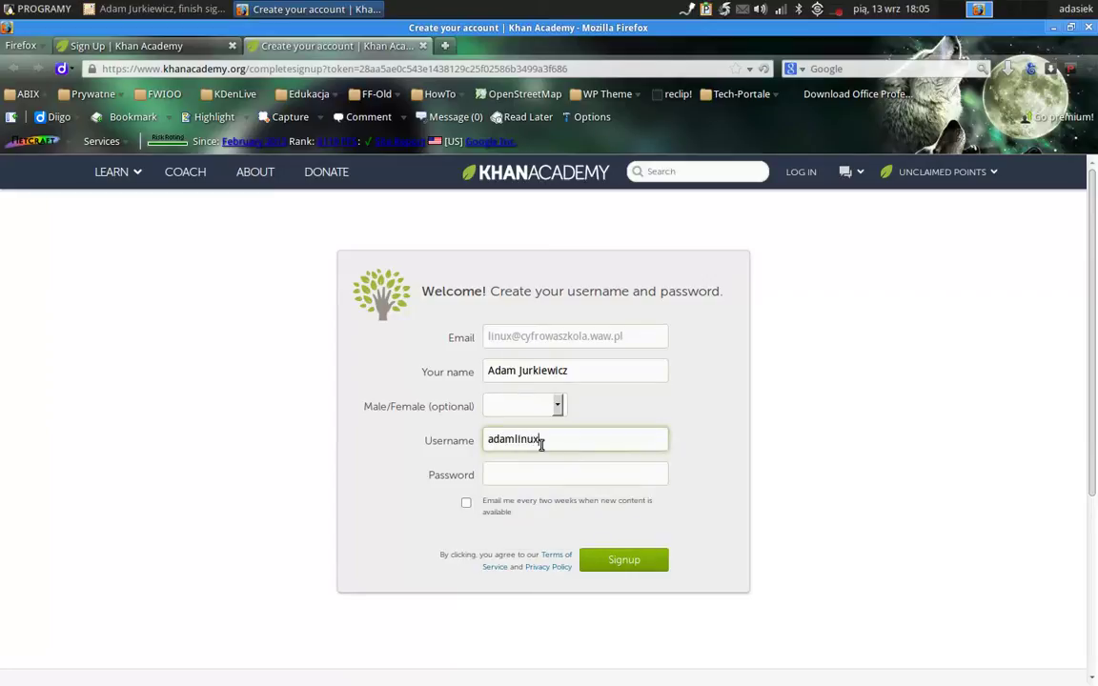
key("Tab")
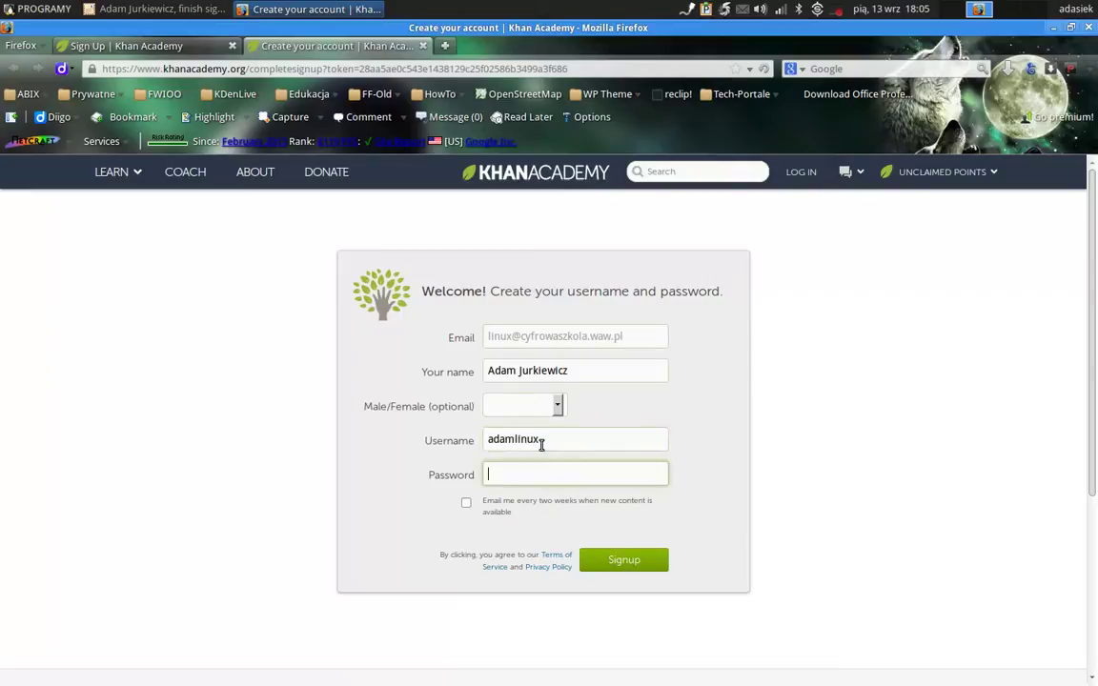
type("•••••••••")
key("Tab")
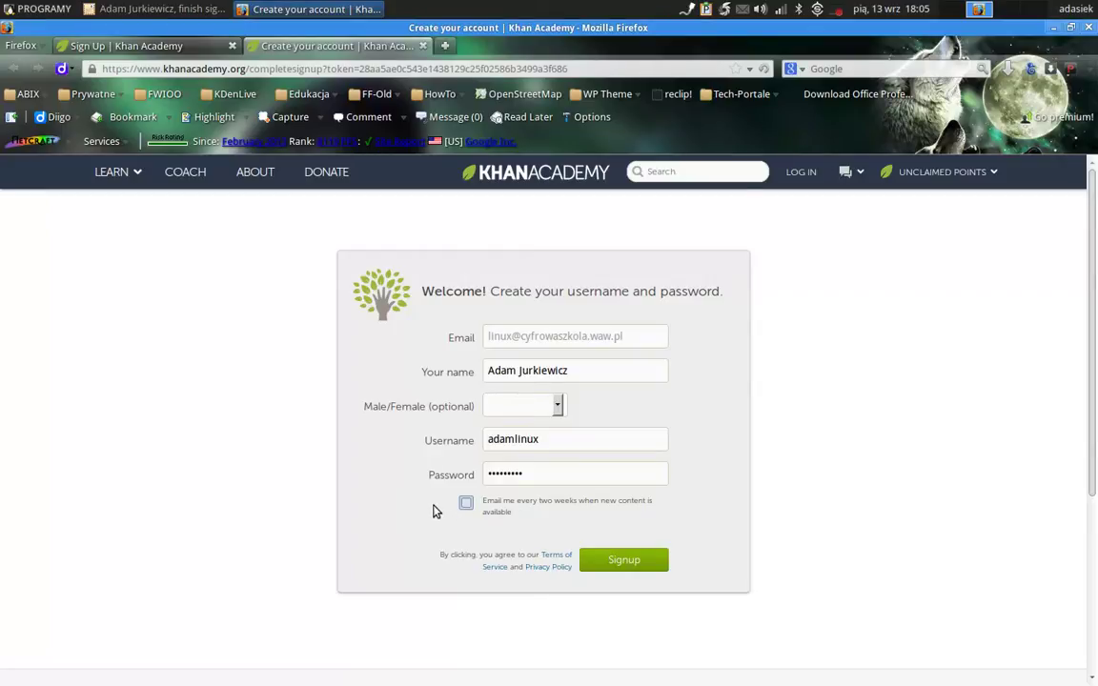
left_click(632, 567)
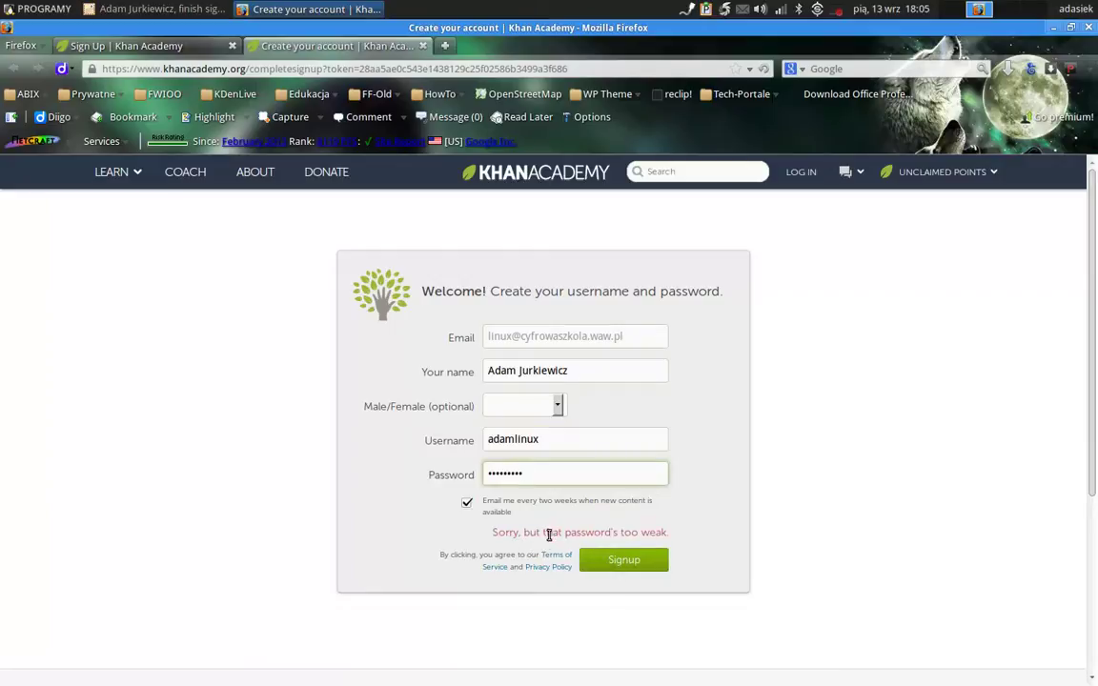
mouse_move(562, 478)
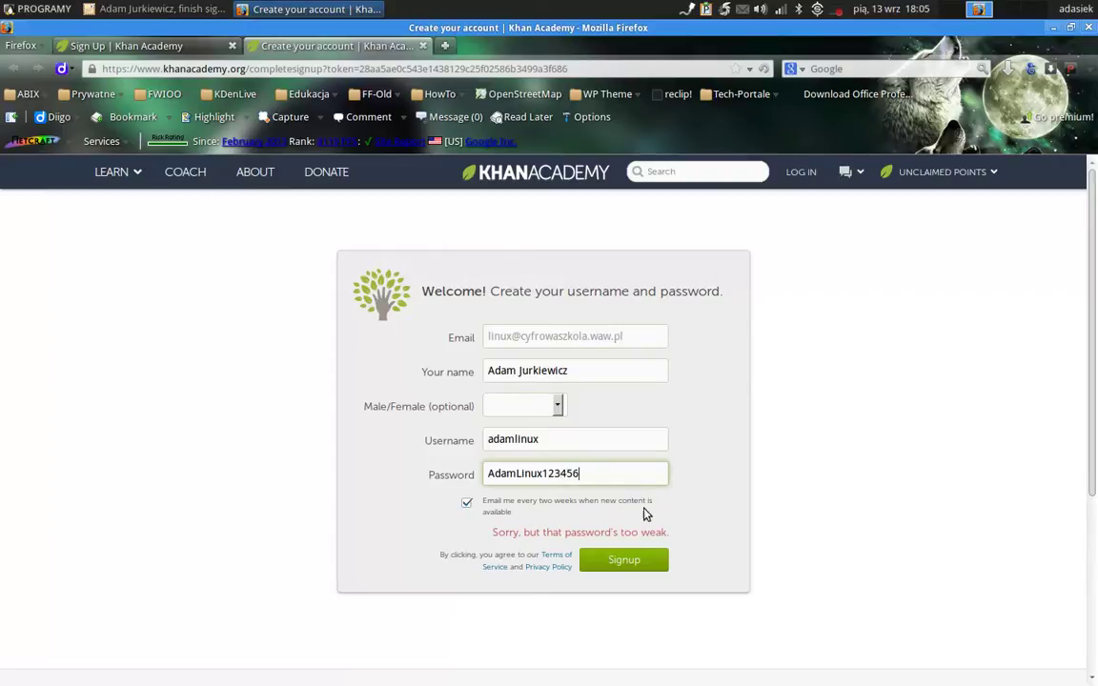
Resubmit sign-up with the stronger password, then go to the profile via the username menu.
left_click(632, 565)
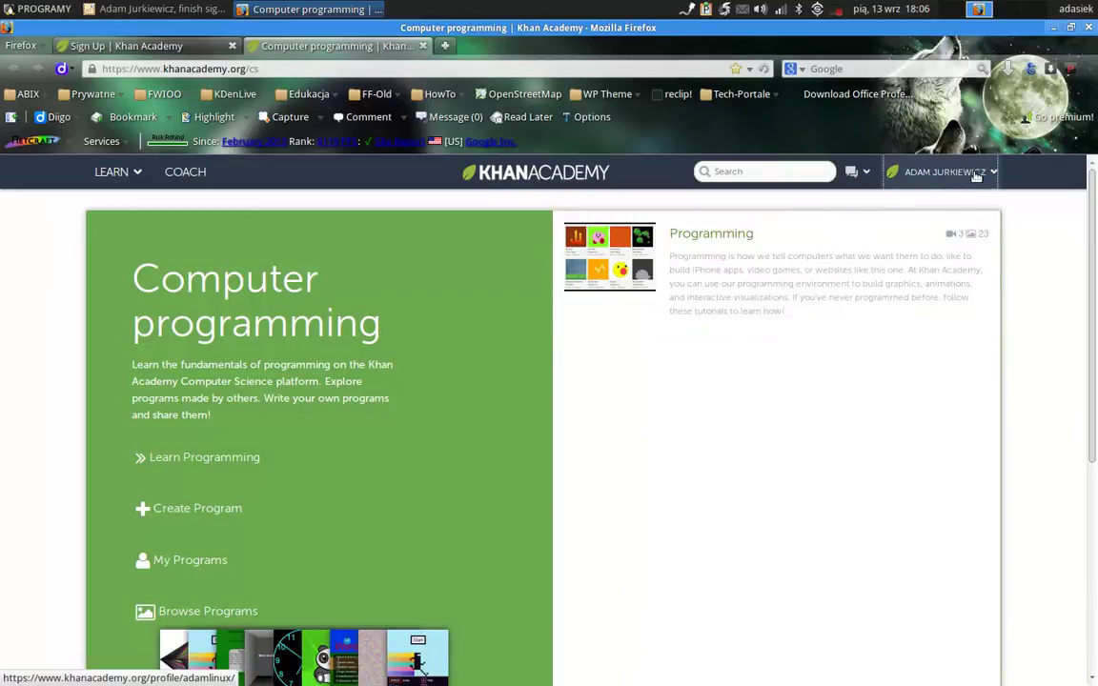
mouse_move(974, 178)
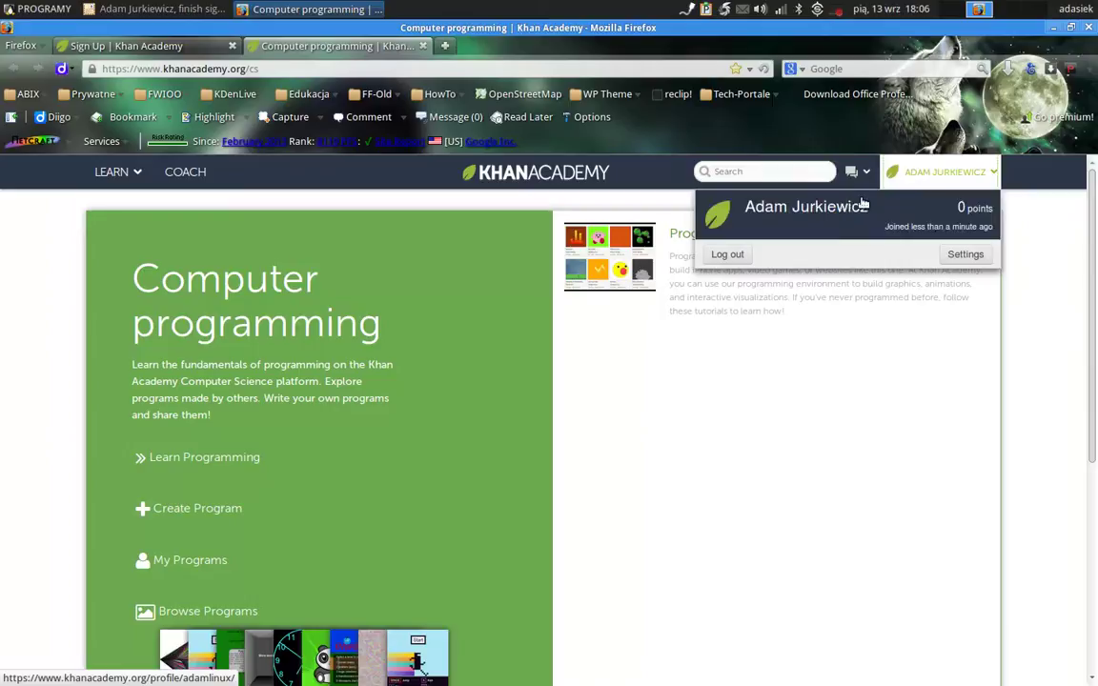
left_click(805, 210)
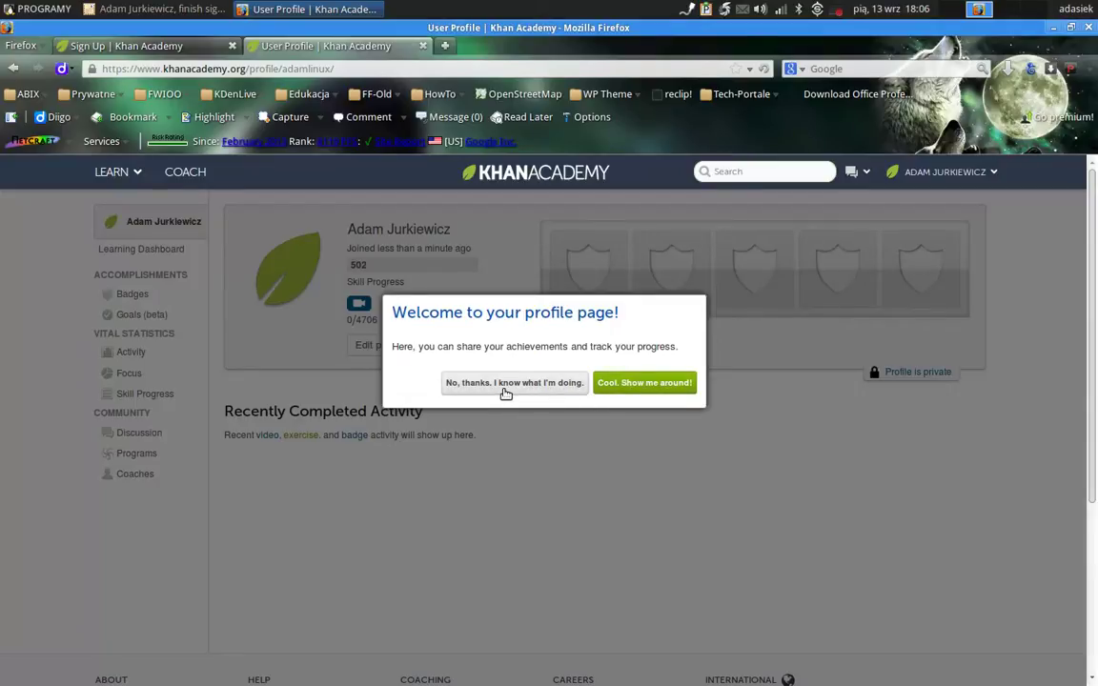
Skip the welcome tour, view More account settings via Edit basic info, and return.
left_click(506, 383)
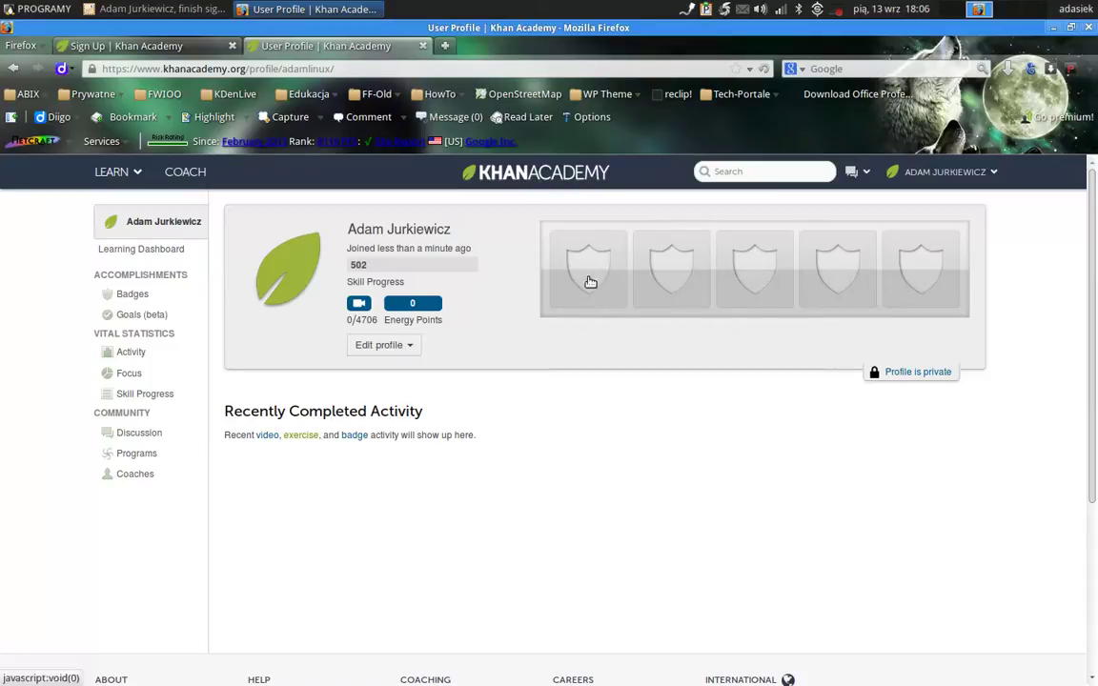
left_click(410, 346)
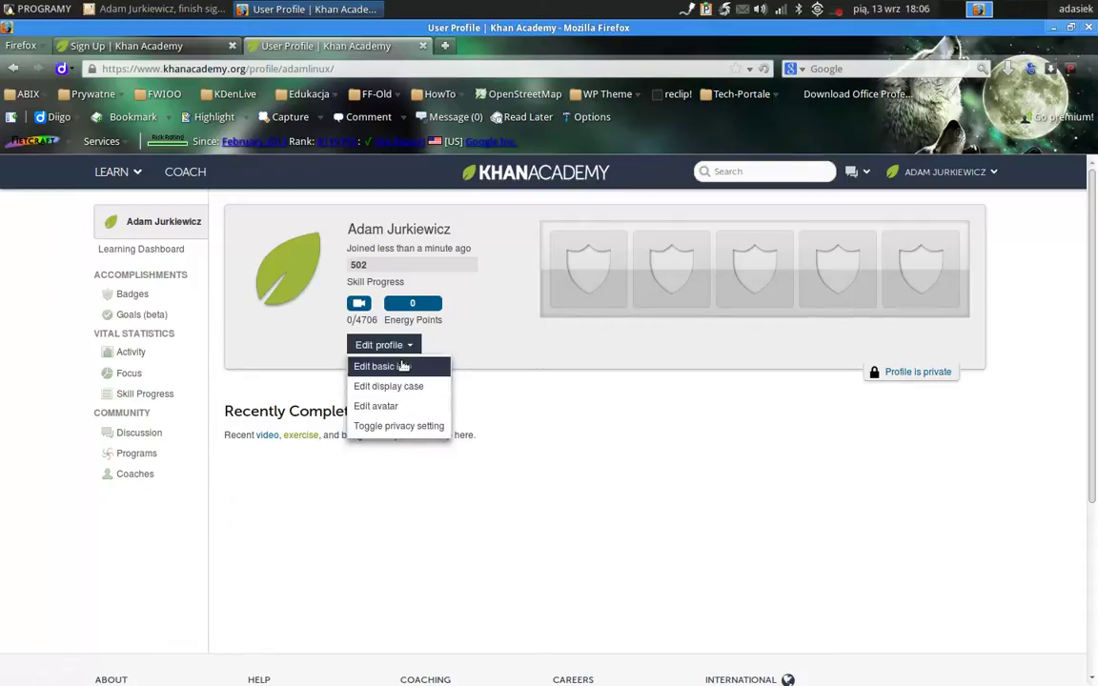
left_click(400, 364)
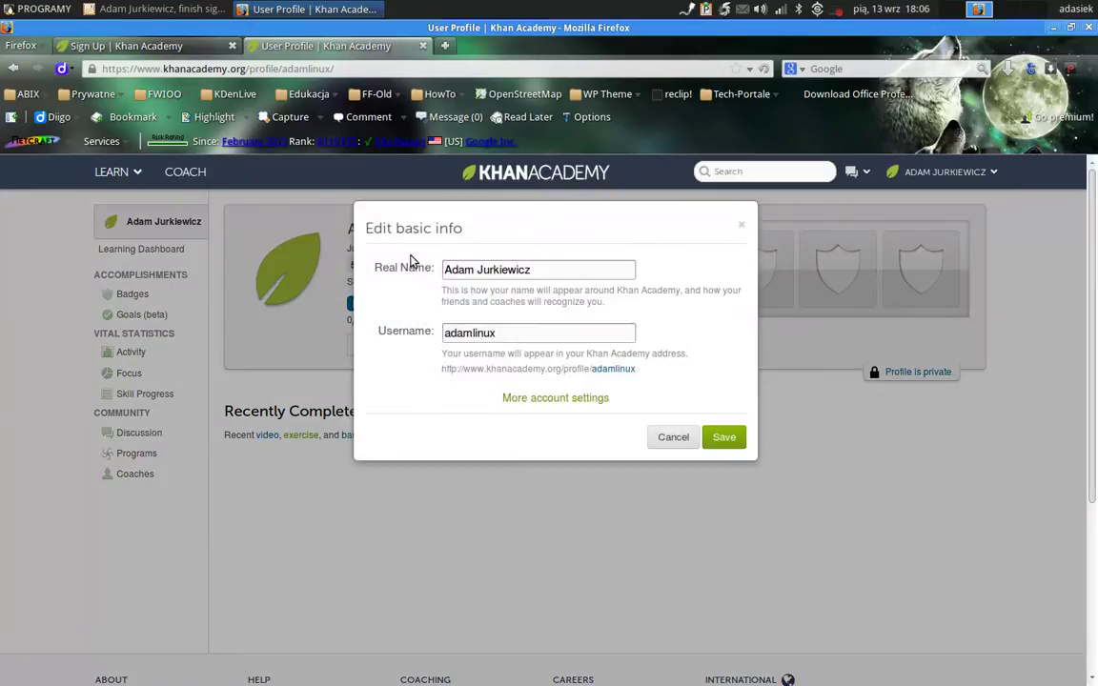
left_click(554, 401)
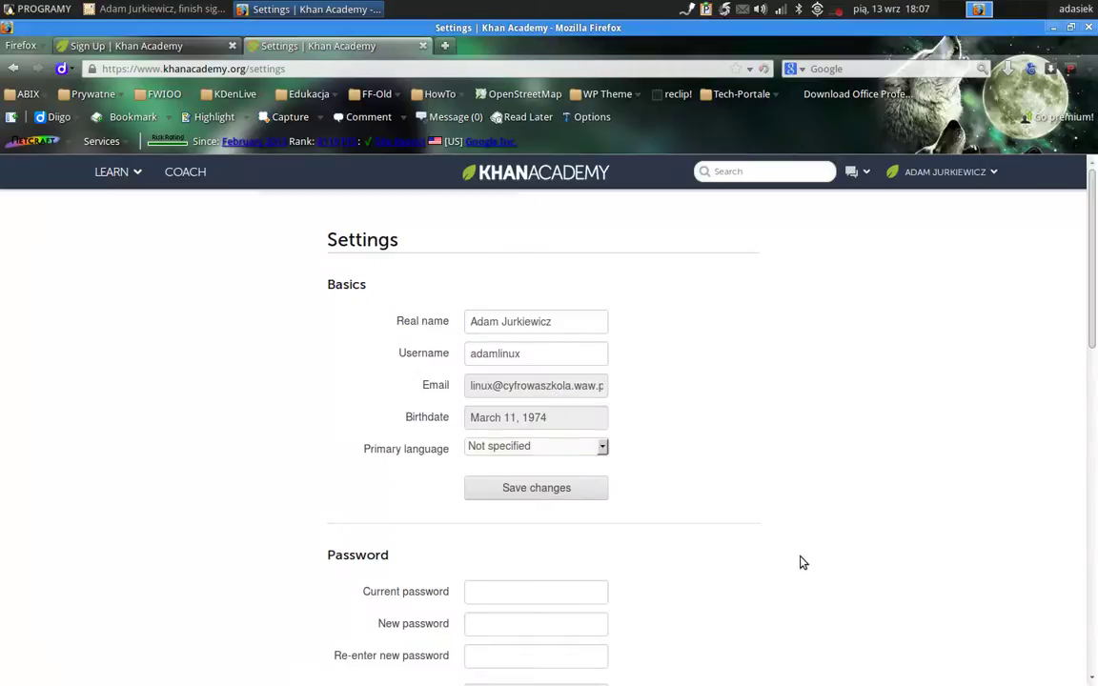
scroll(802, 563, "down", 5)
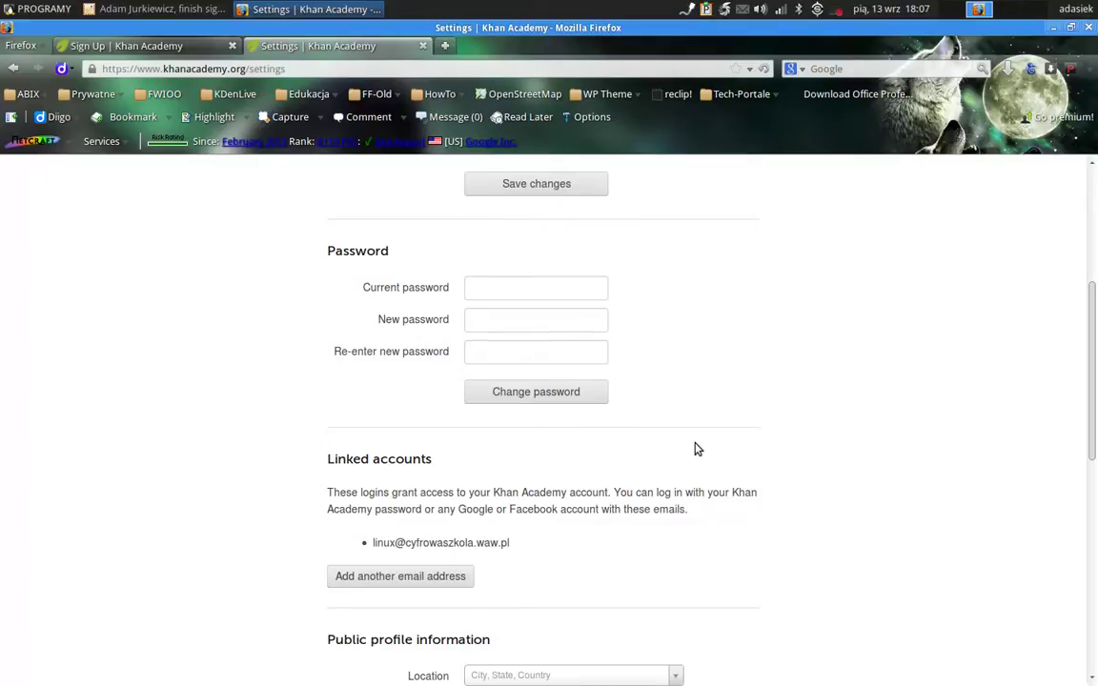
left_click(9, 74)
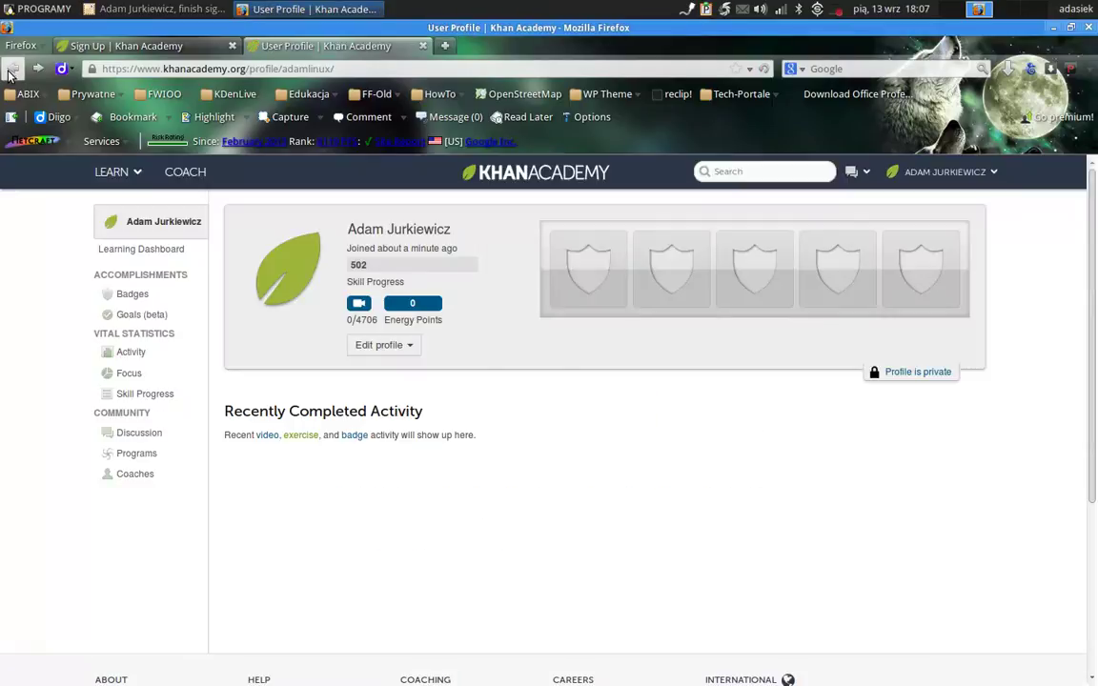
Choose Blue Leaf in the Starter section of the Edit avatar chooser.
left_click(400, 346)
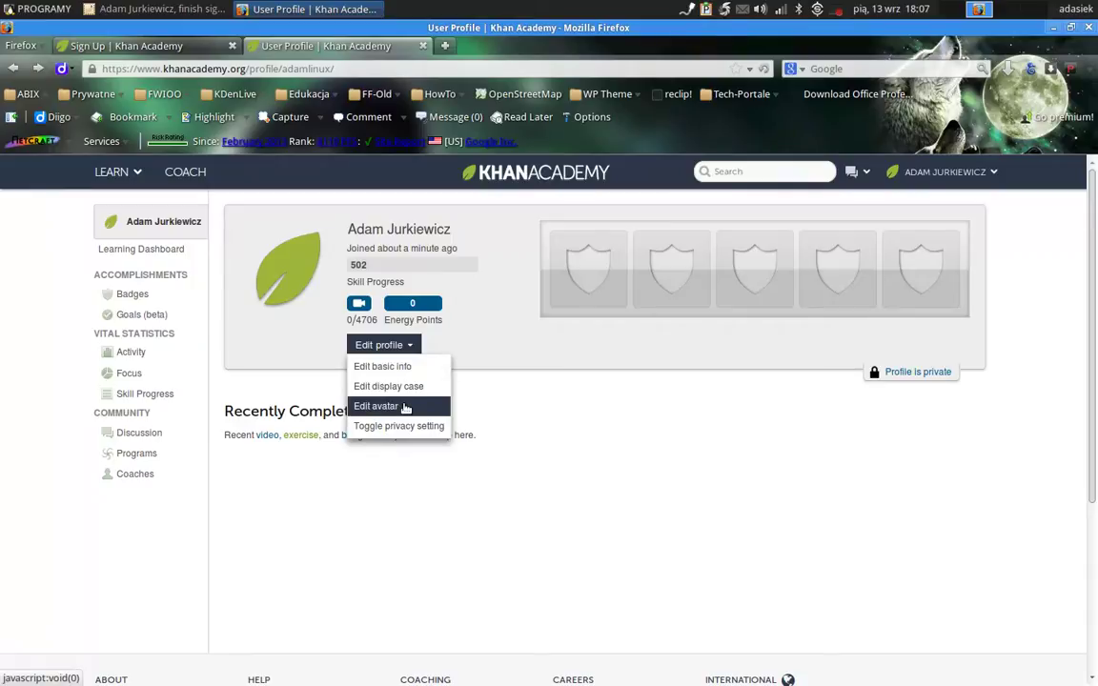
left_click(405, 407)
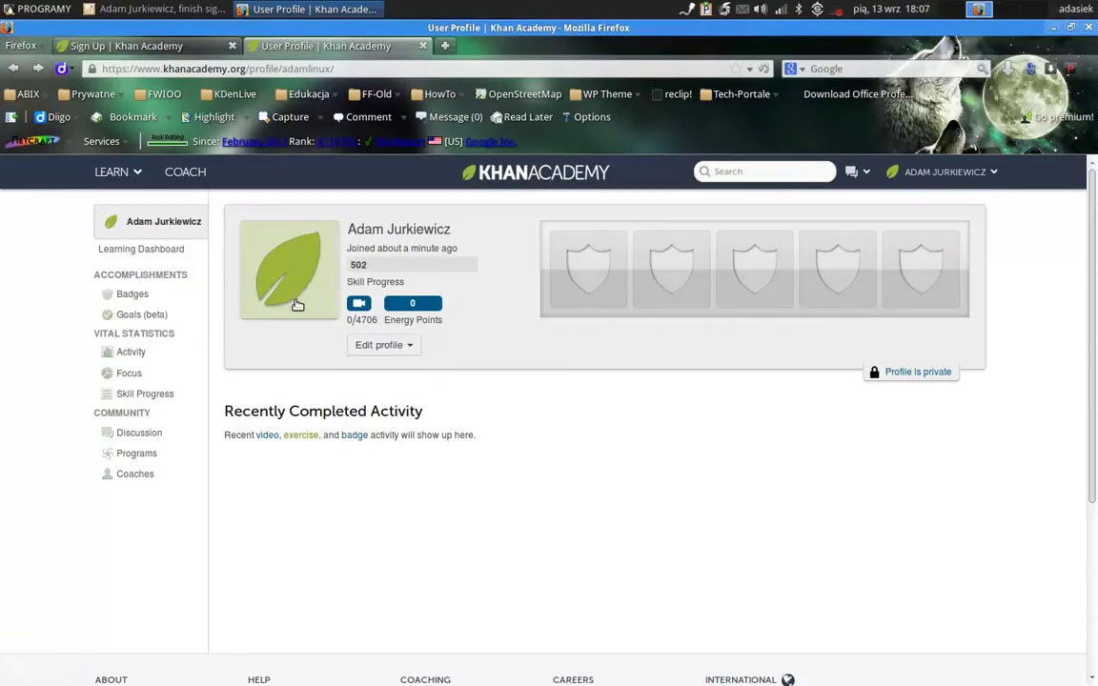
left_click(381, 345)
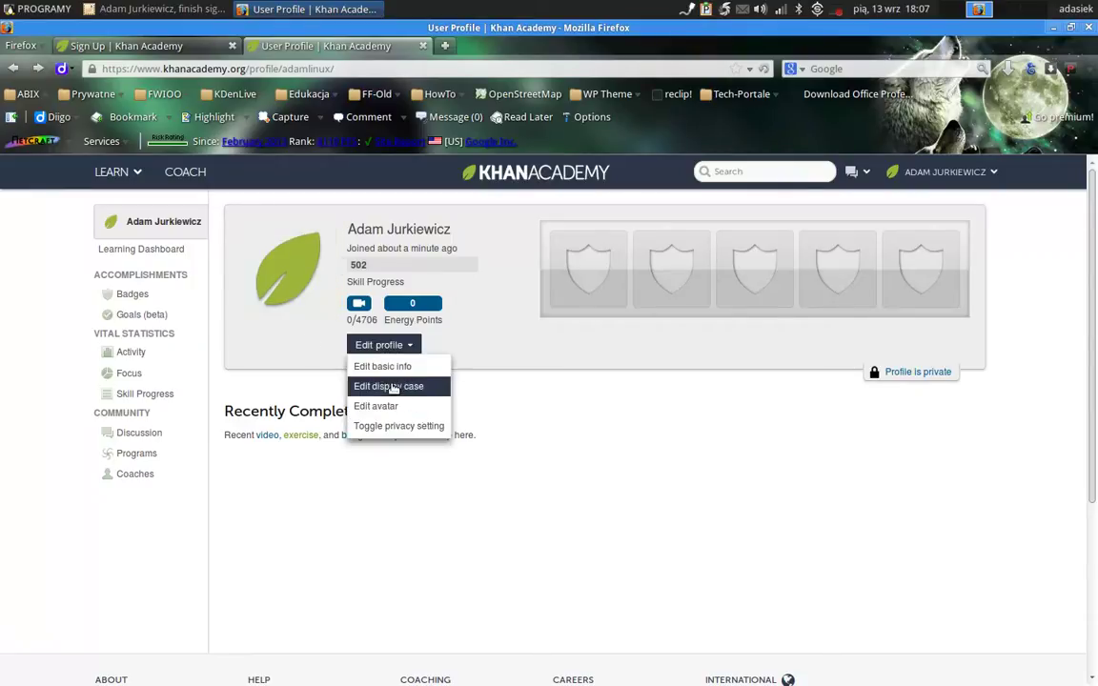
left_click(393, 408)
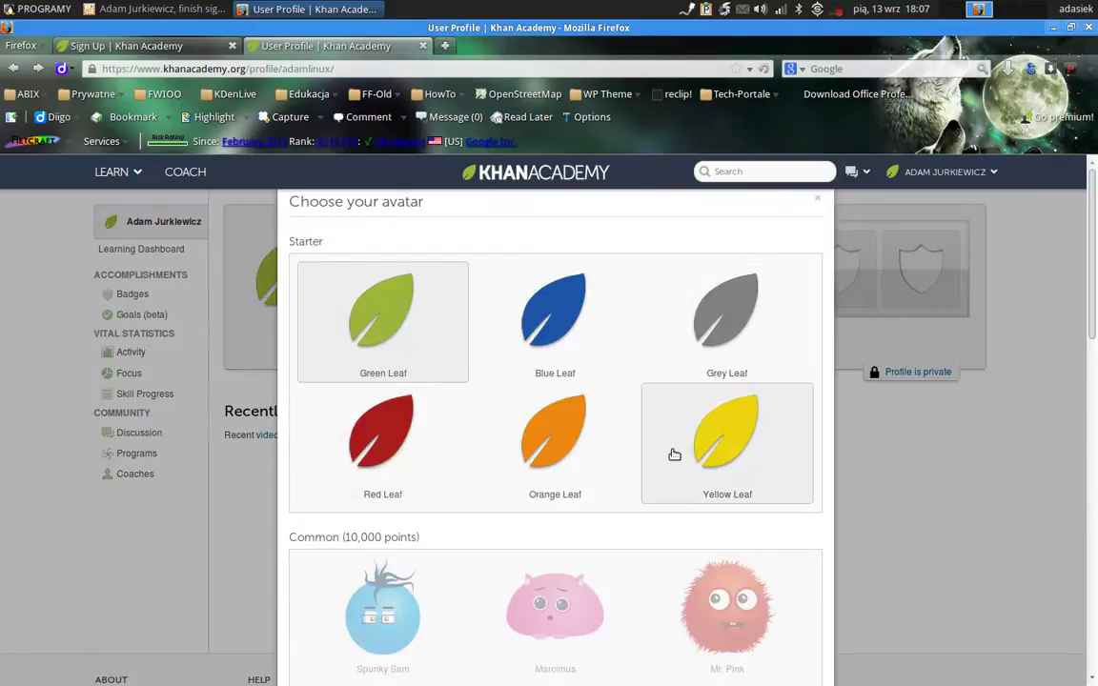
left_click(555, 342)
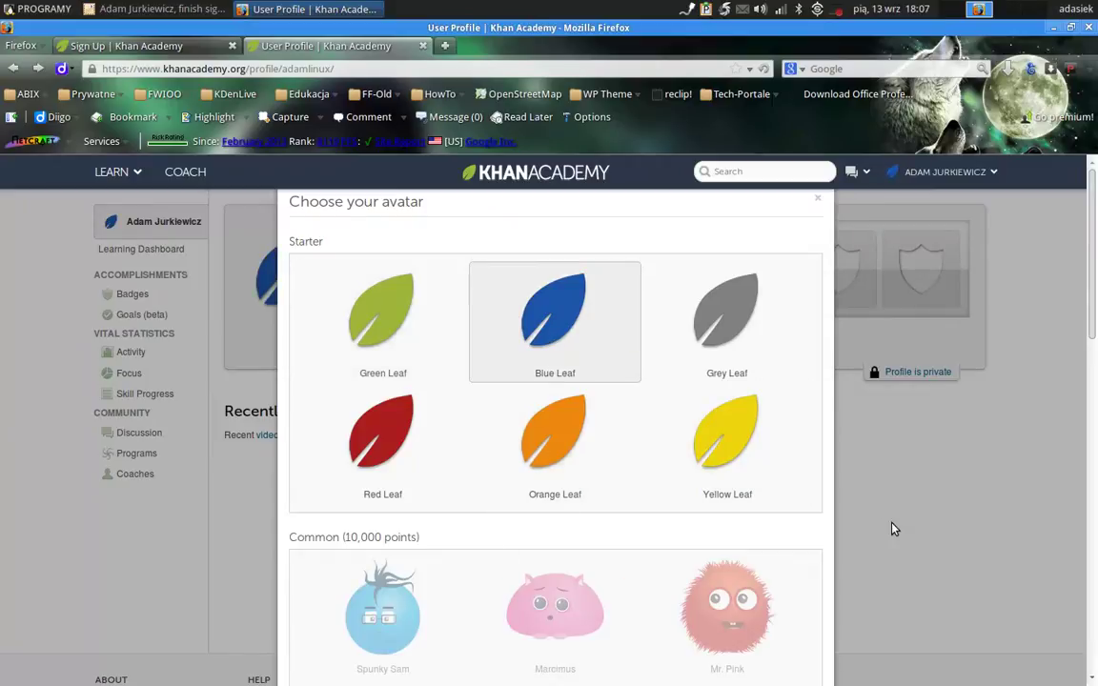
Browse the remaining avatars, then close the avatar chooser.
scroll(855, 524, "down", 5)
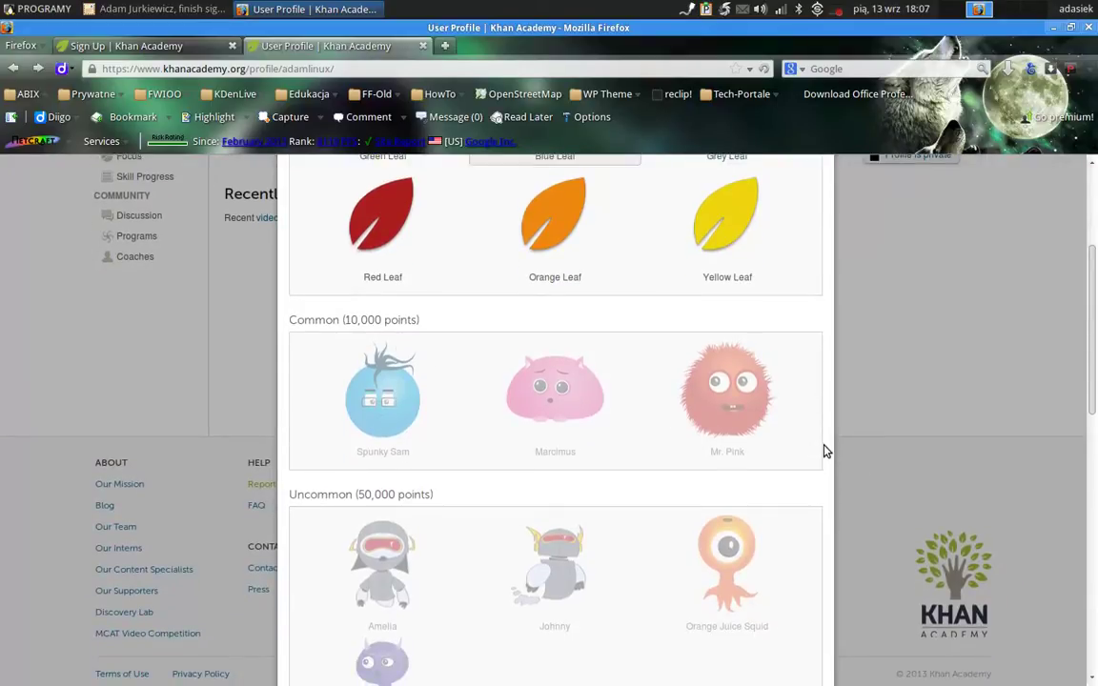
scroll(826, 451, "down", 10)
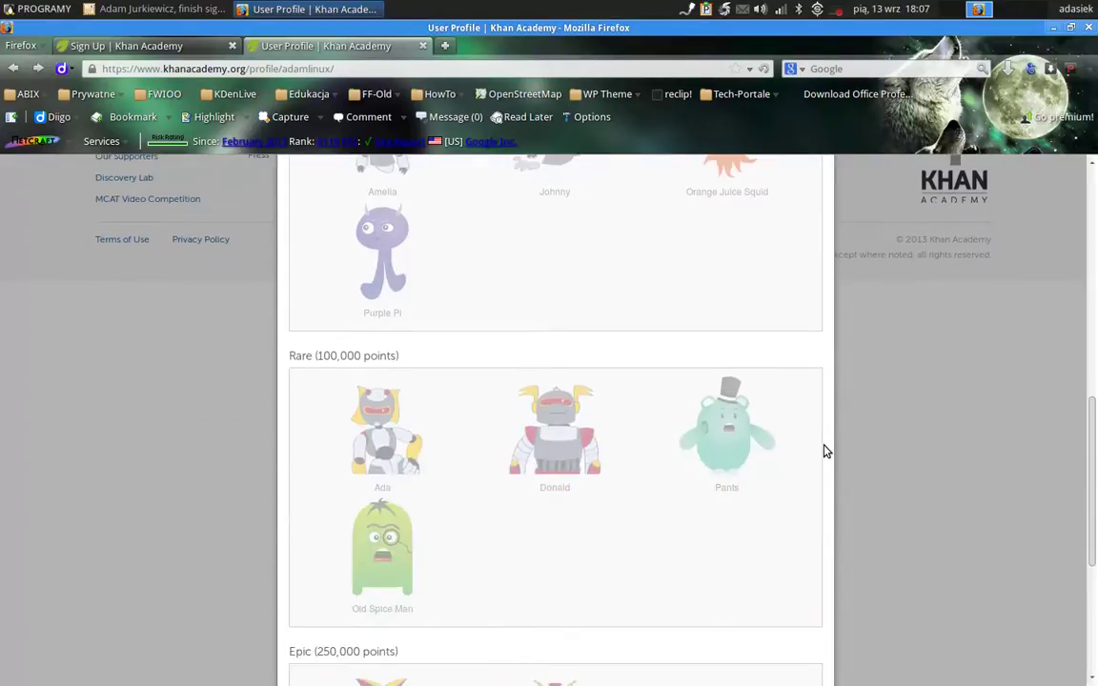
scroll(826, 450, "down", 7)
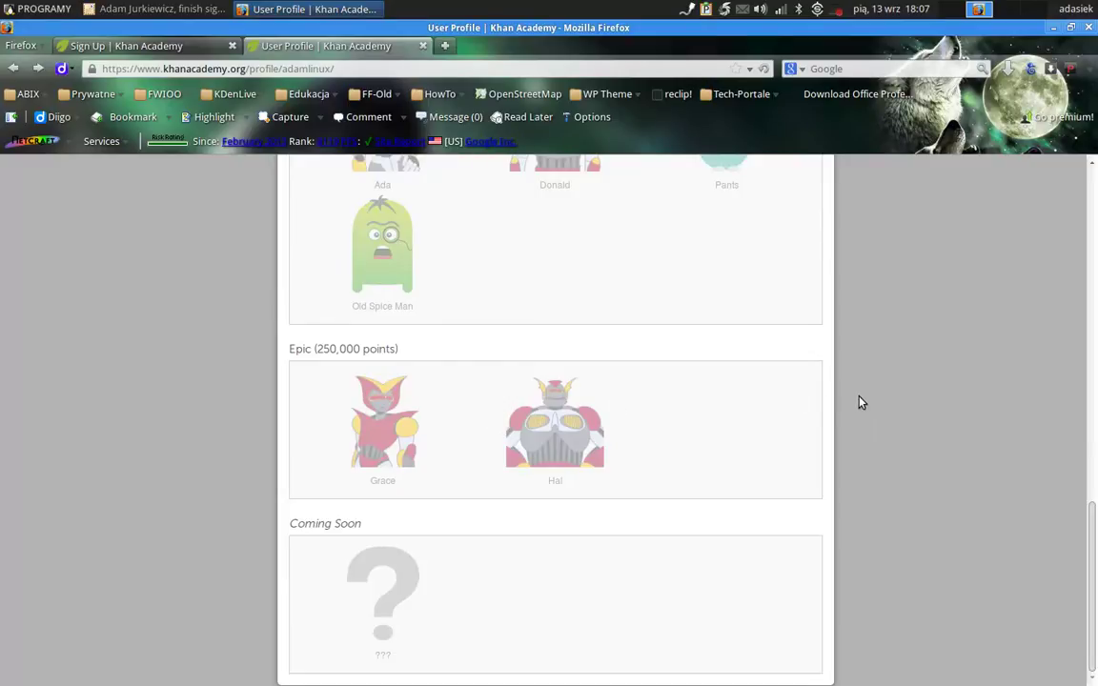
scroll(858, 401, "up", 4)
scroll(859, 402, "up", 15)
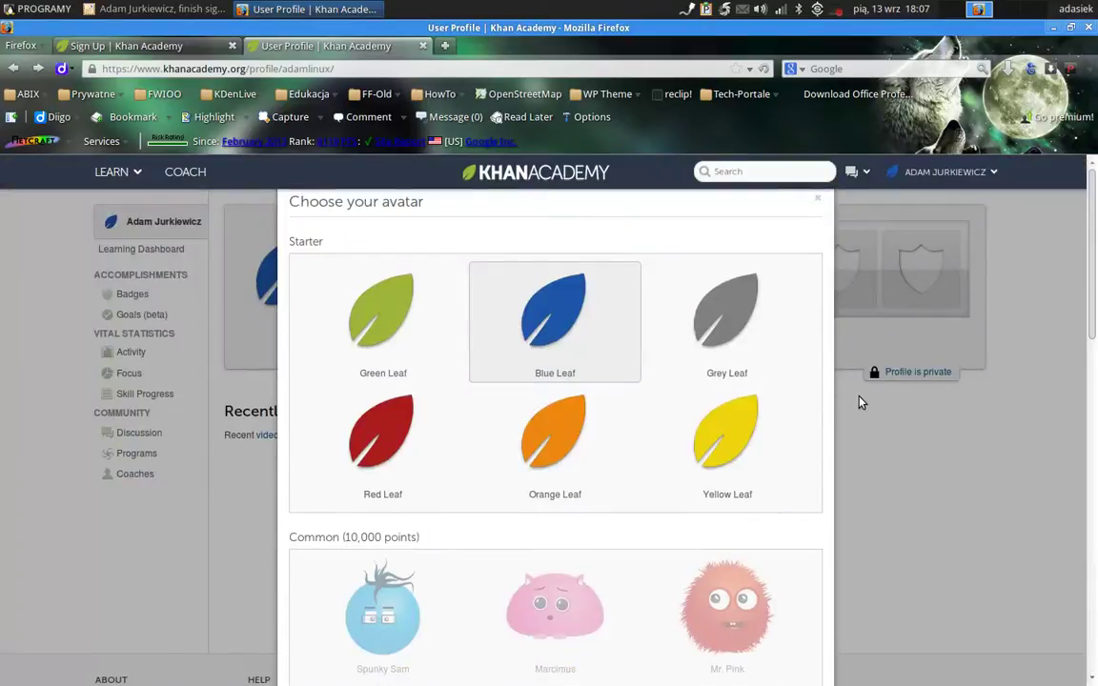
left_click(818, 203)
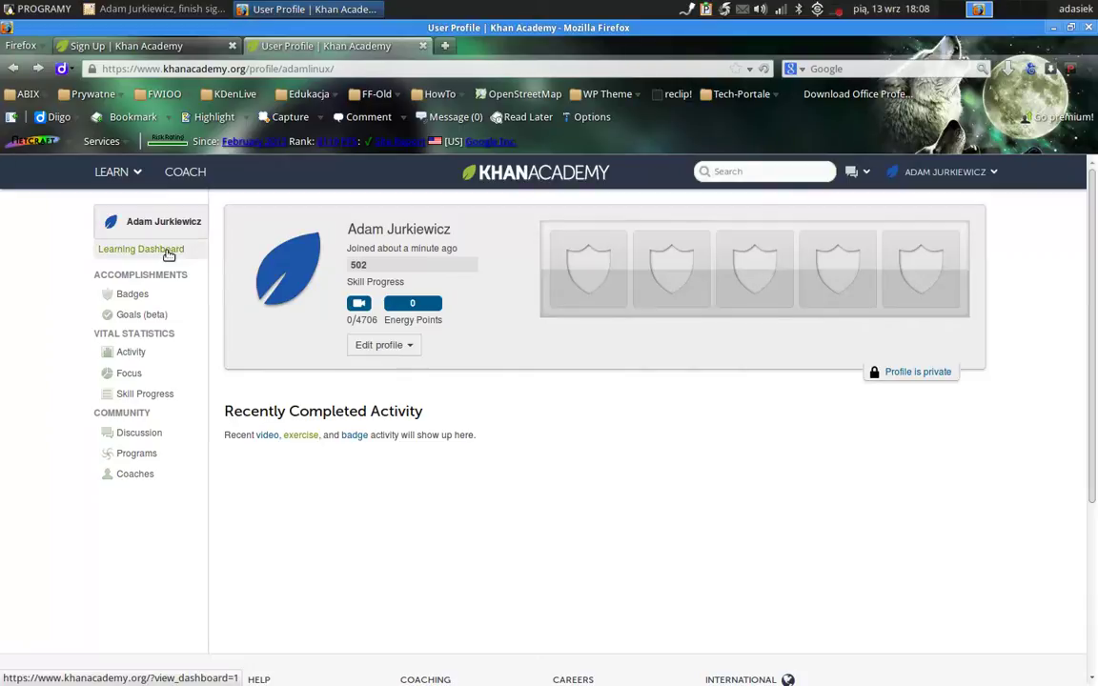
View the Learning Dashboard, then open Badges to see Meteorite badges like Picking Up Steam.
left_click(167, 250)
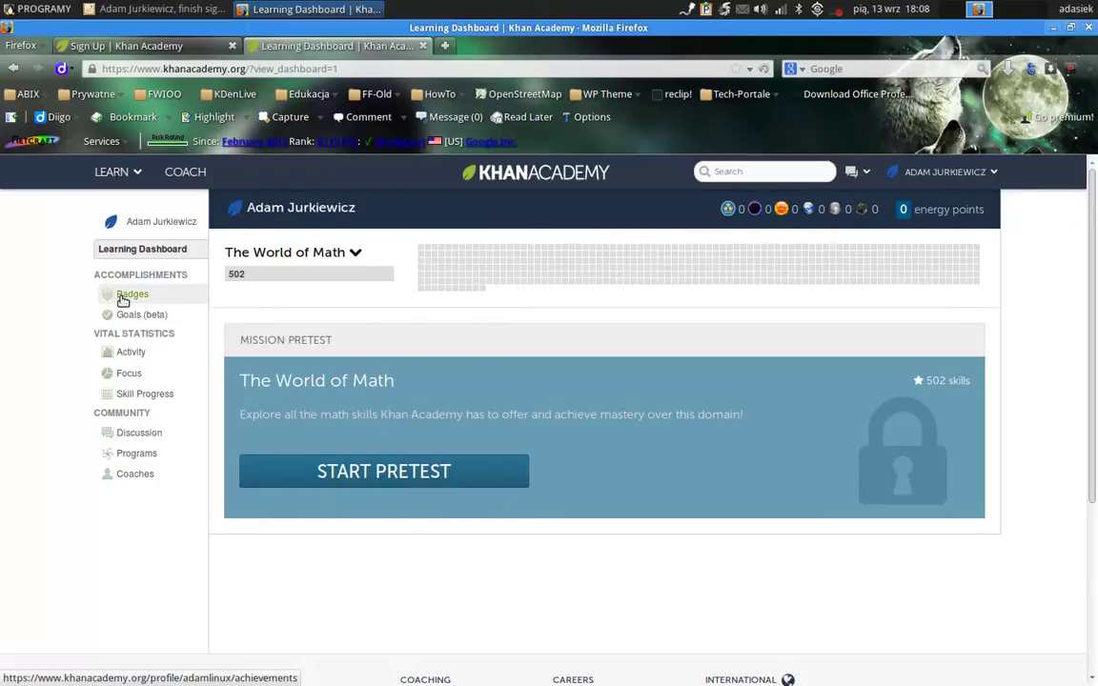
left_click(122, 298)
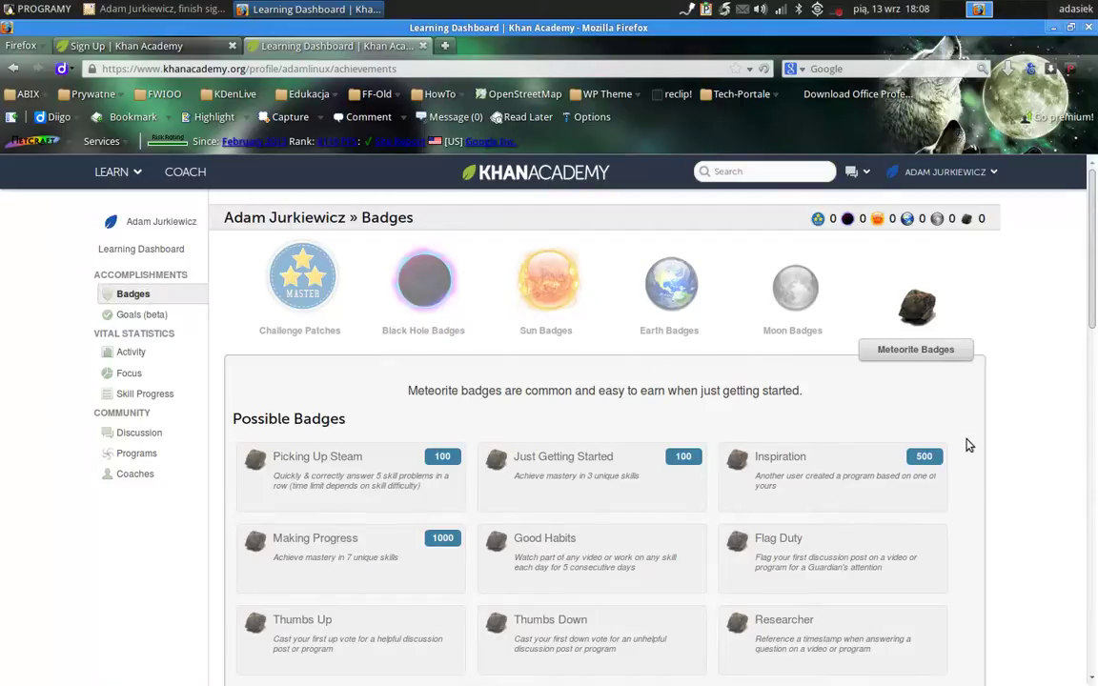
scroll(968, 445, "down", 8)
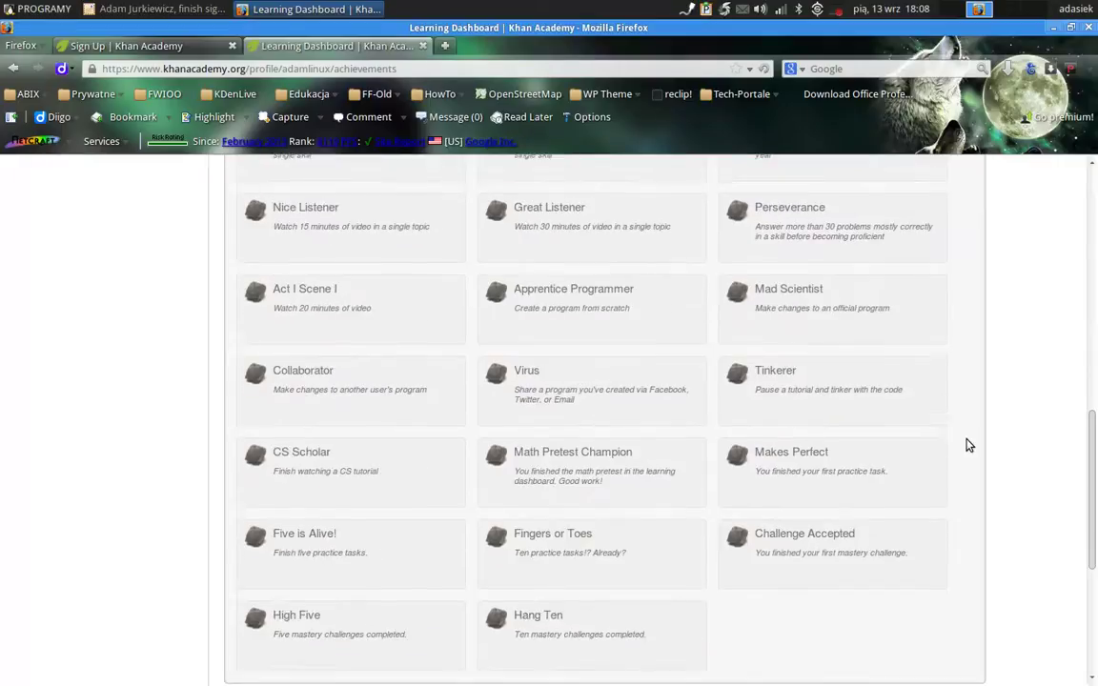
scroll(968, 446, "down", 5)
scroll(968, 445, "up", 13)
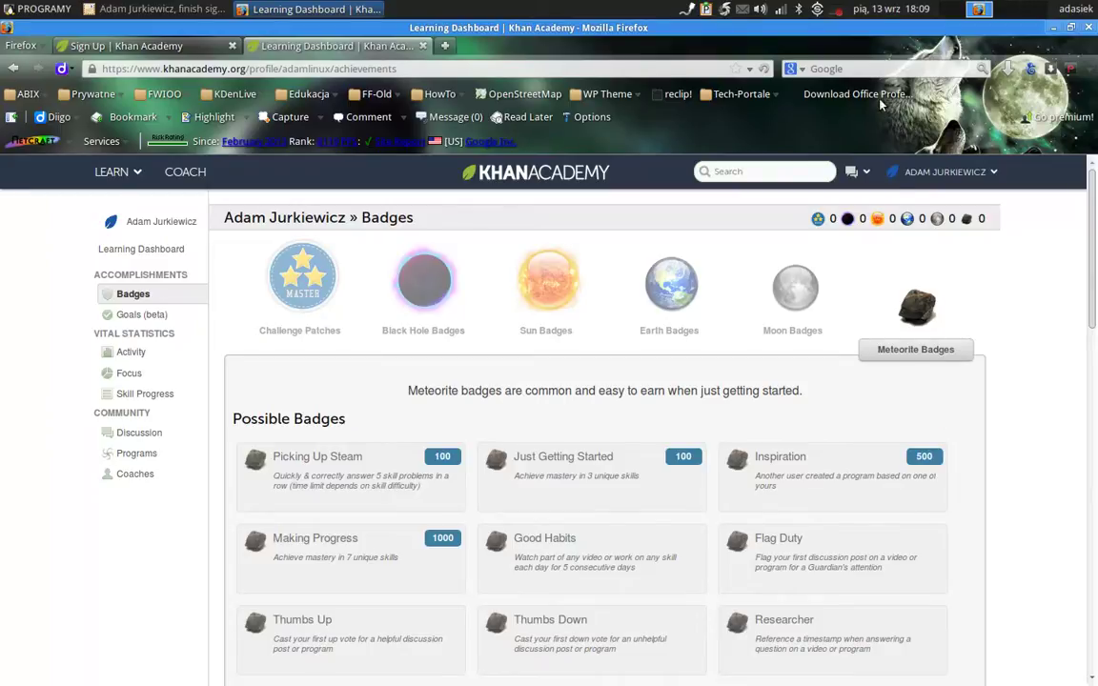
left_click(835, 10)
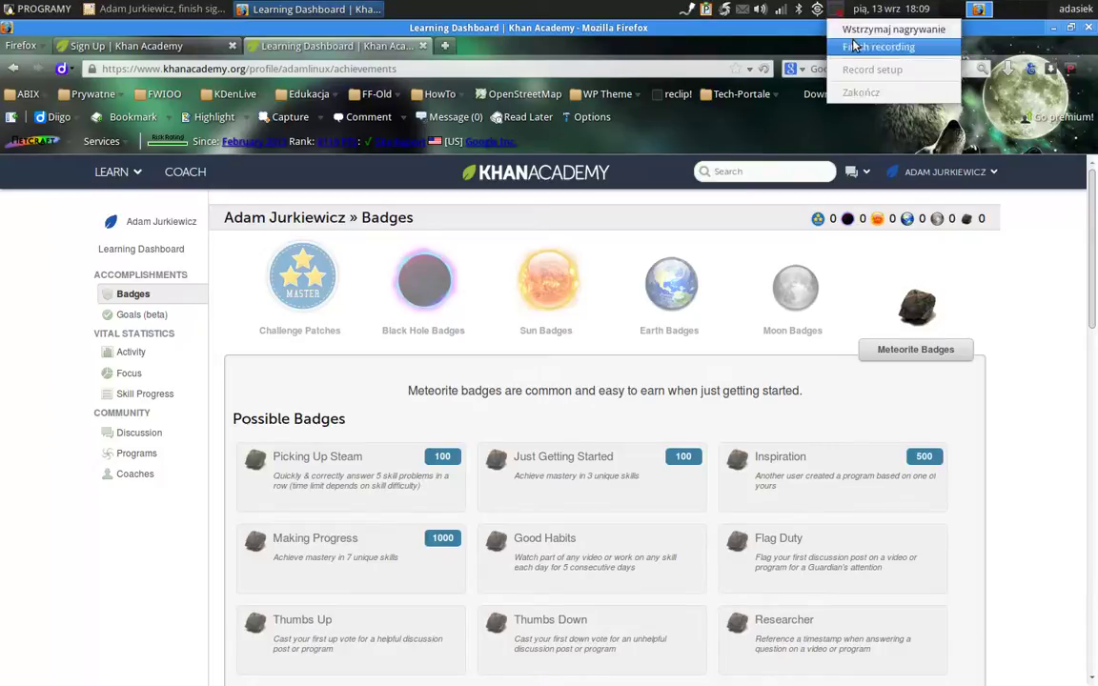